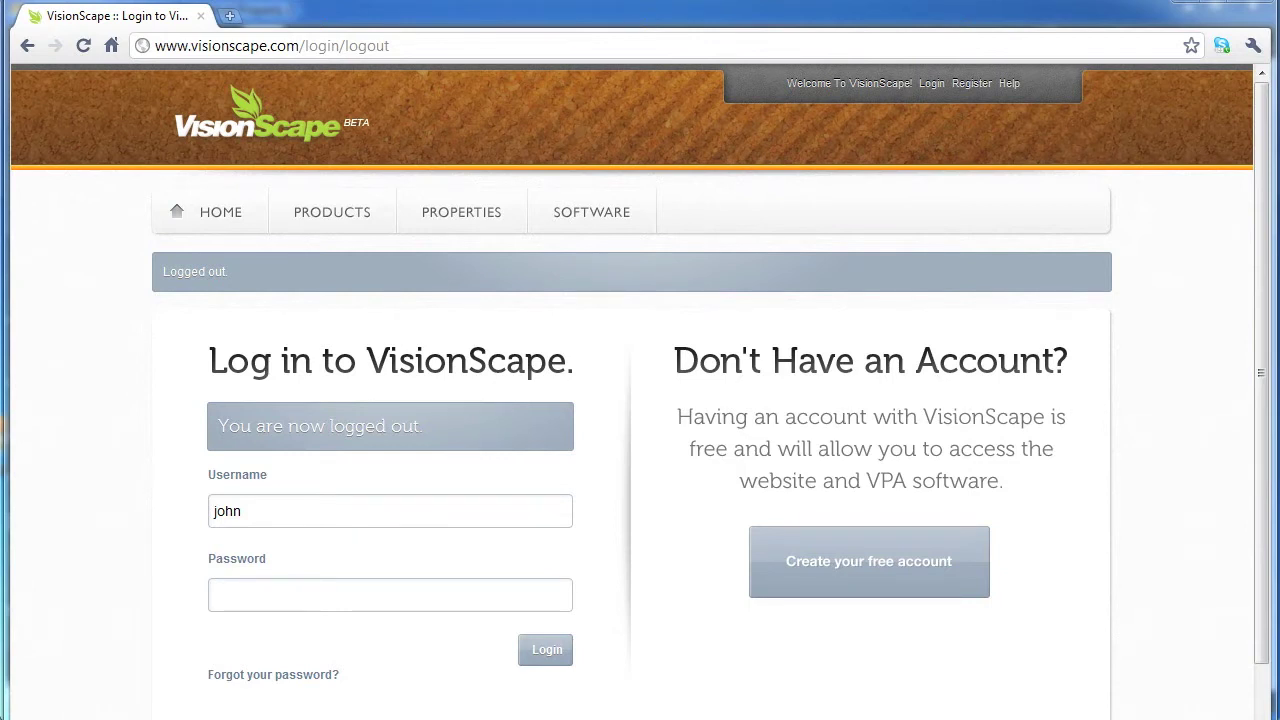
# Enter the account password and log in to VisionScape.
pyautogui.click(287, 607)
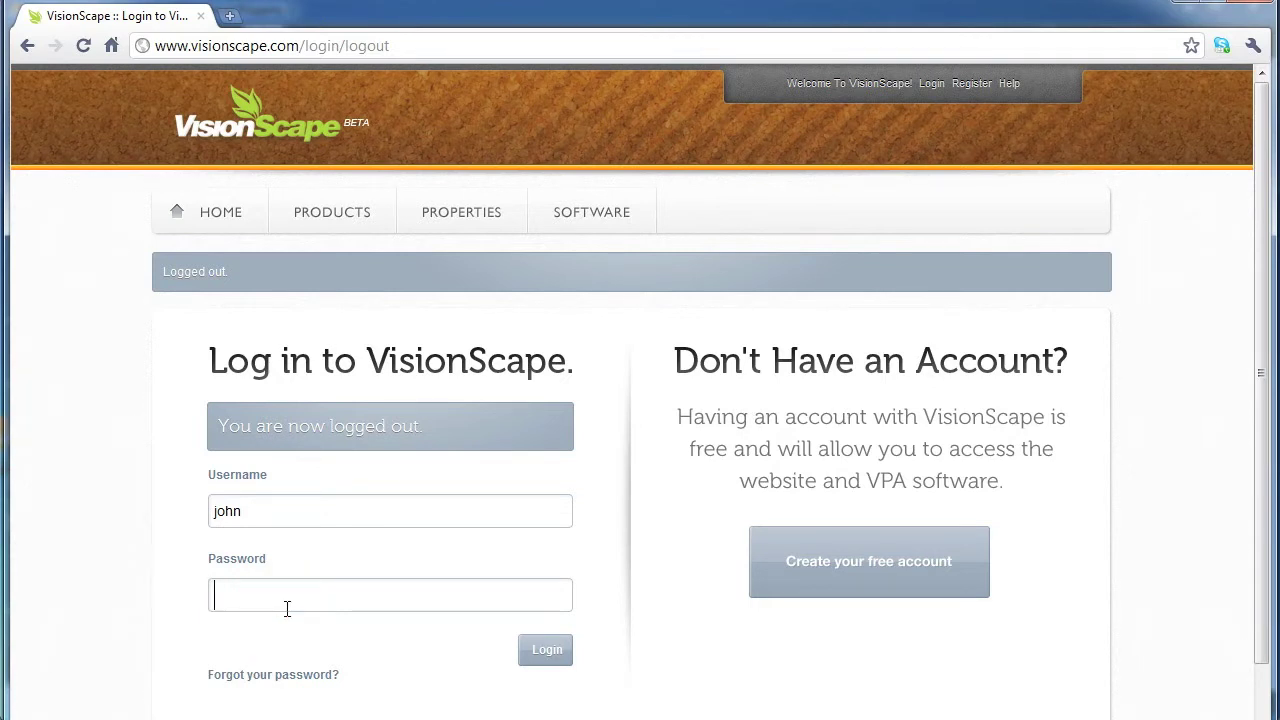
pyautogui.click(287, 608)
pyautogui.click(558, 655)
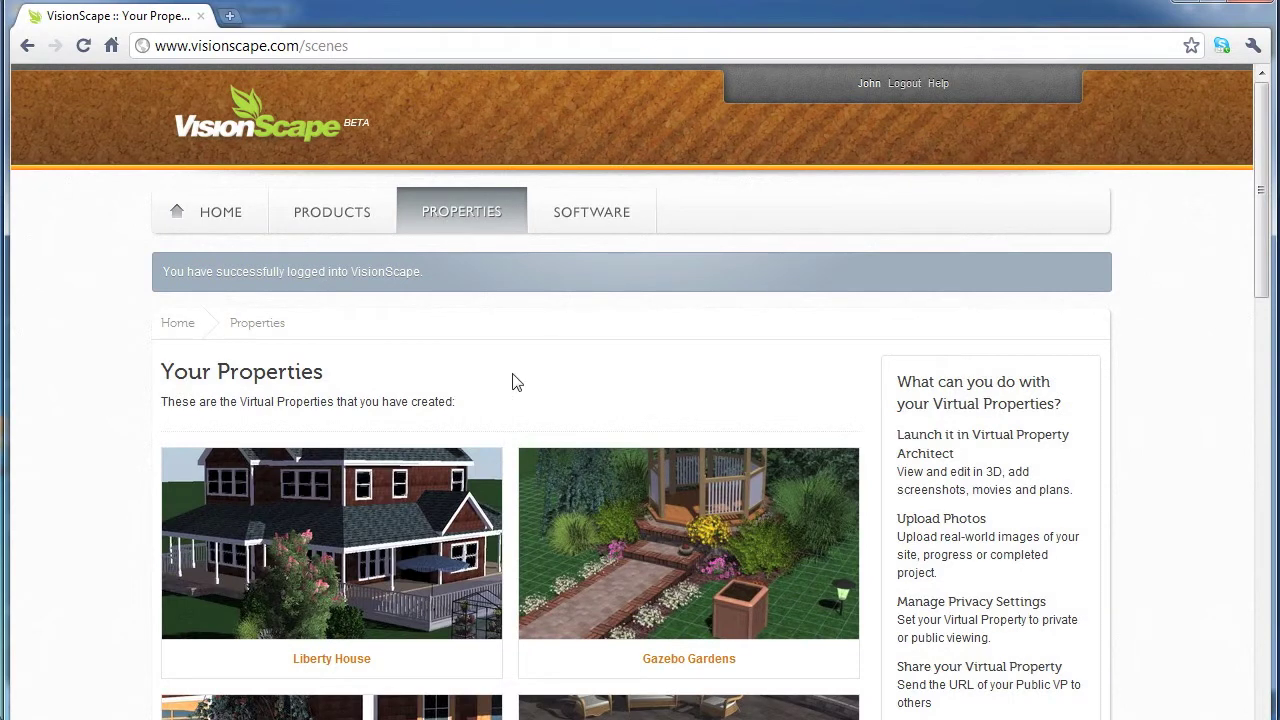
# Open the Virtual Property Sample from the account's properties and view its Driveway and "Fonrt with Moon" screen shots.
pyautogui.scroll(-3, 513, 381)
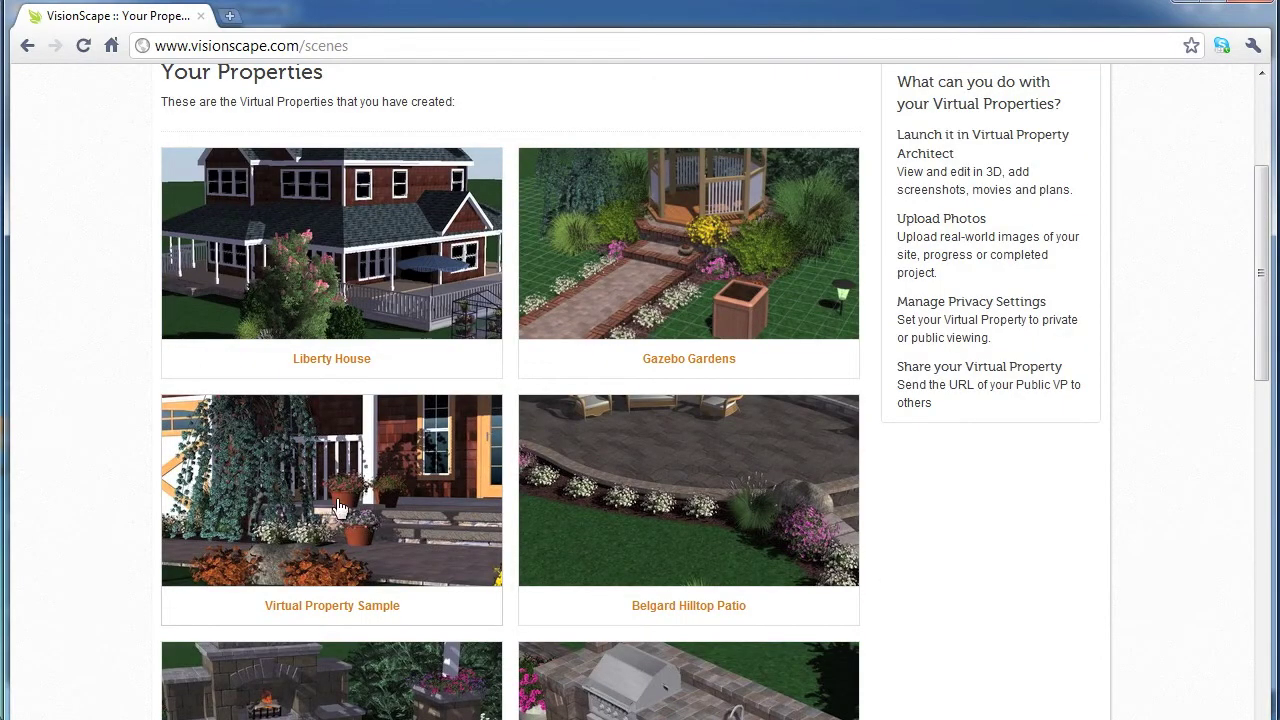
pyautogui.click(338, 507)
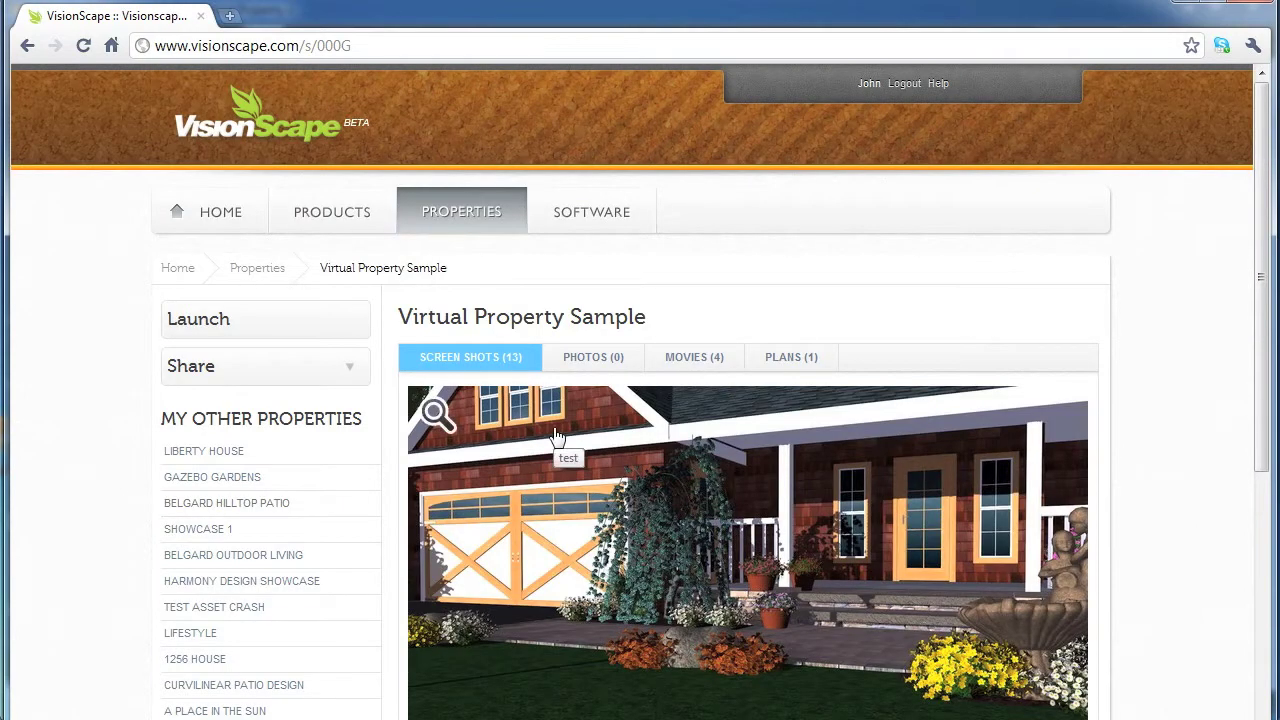
pyautogui.scroll(-2, 557, 437)
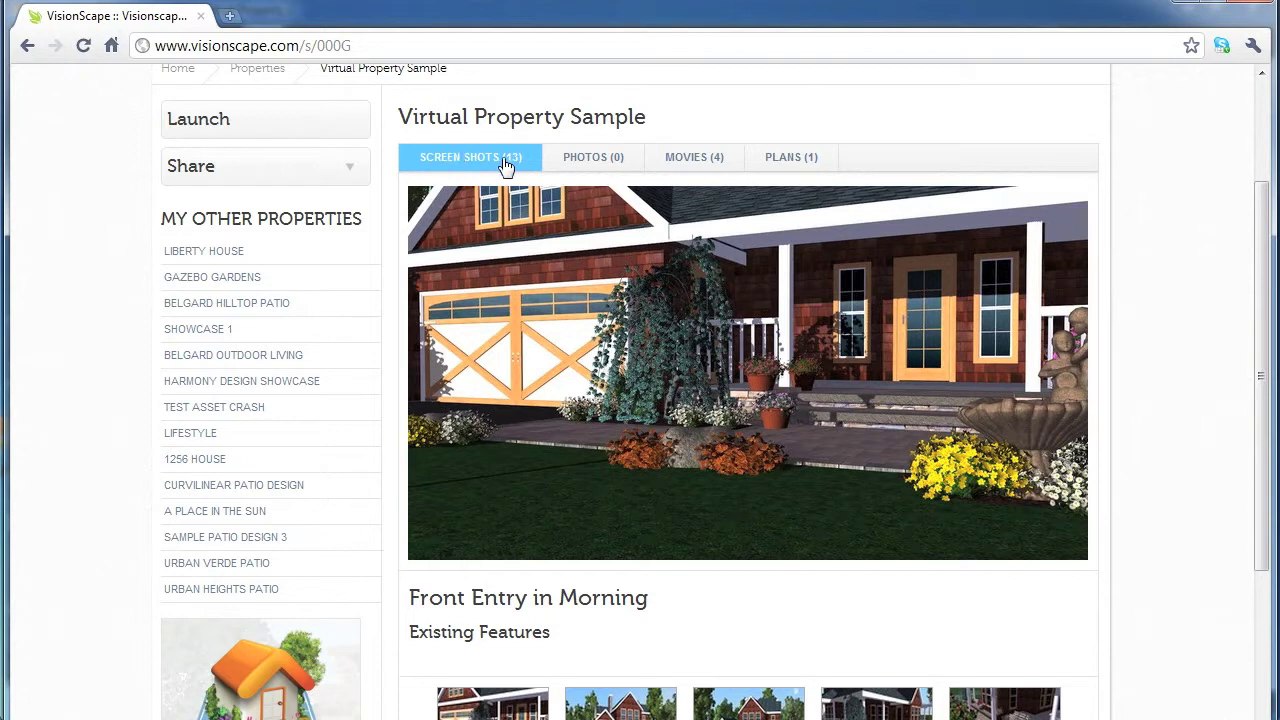
pyautogui.click(637, 712)
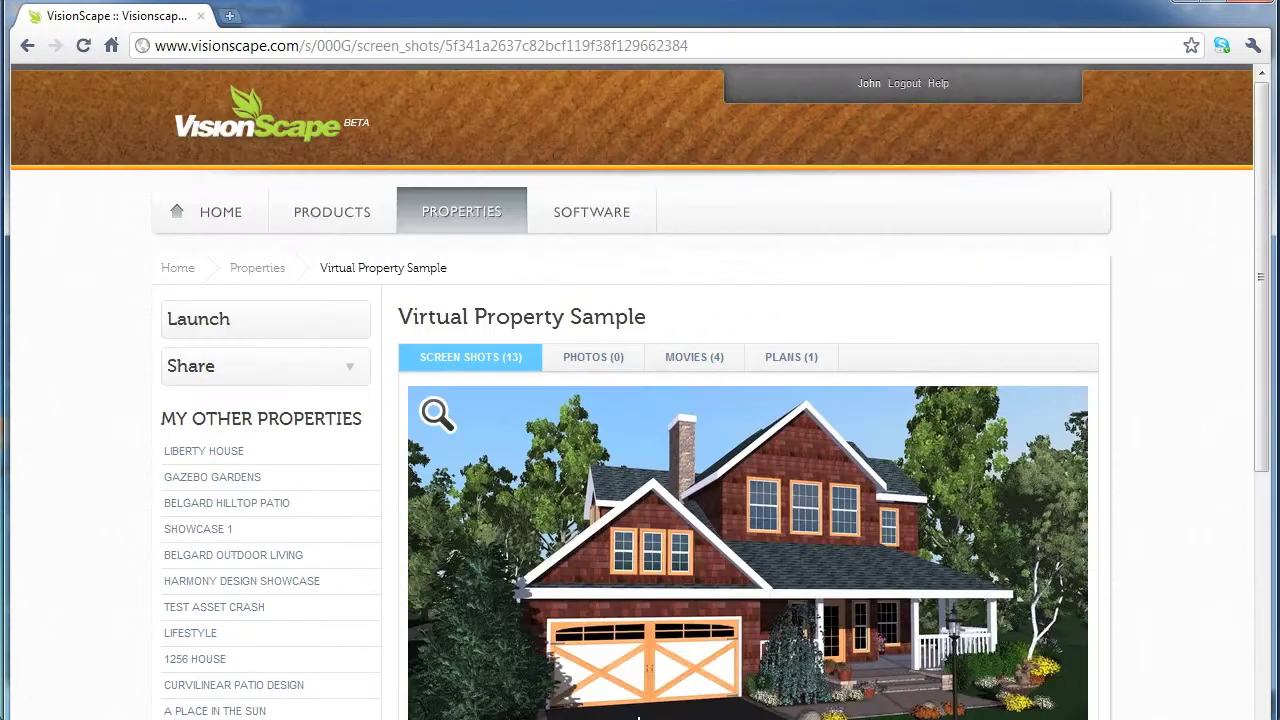
pyautogui.scroll(-1, 645, 632)
pyautogui.scroll(-2, 645, 630)
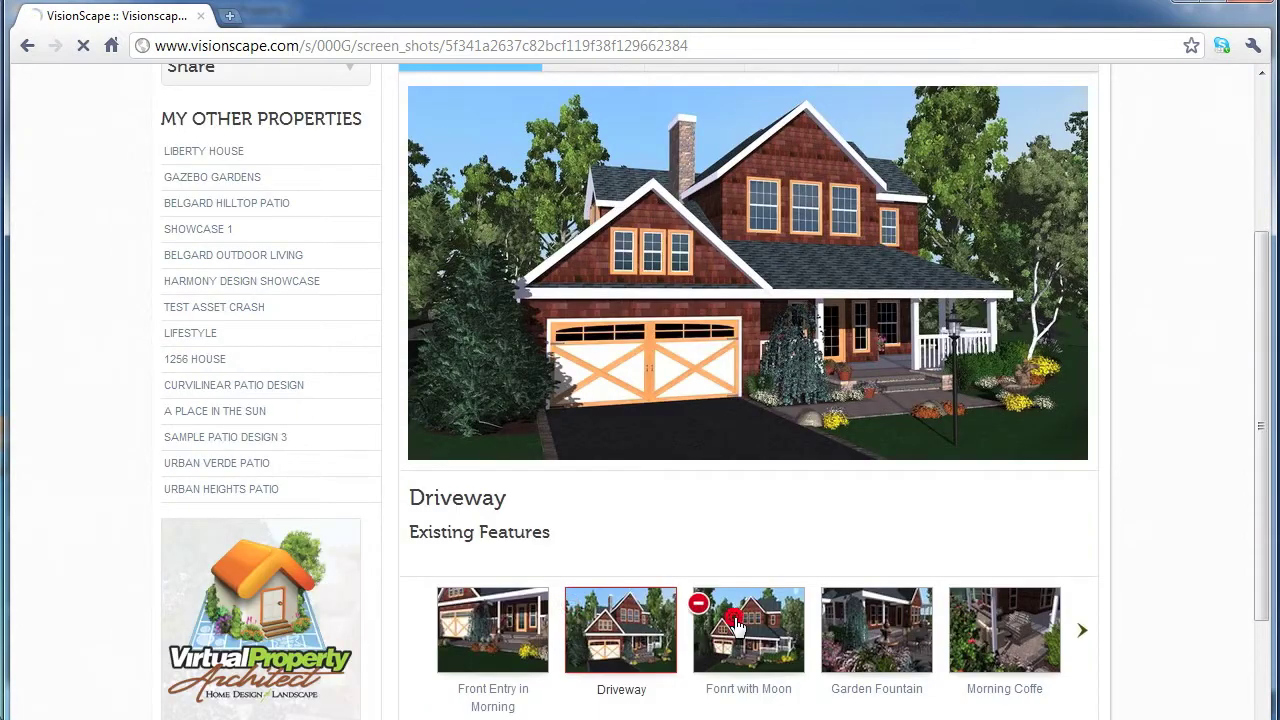
pyautogui.click(737, 625)
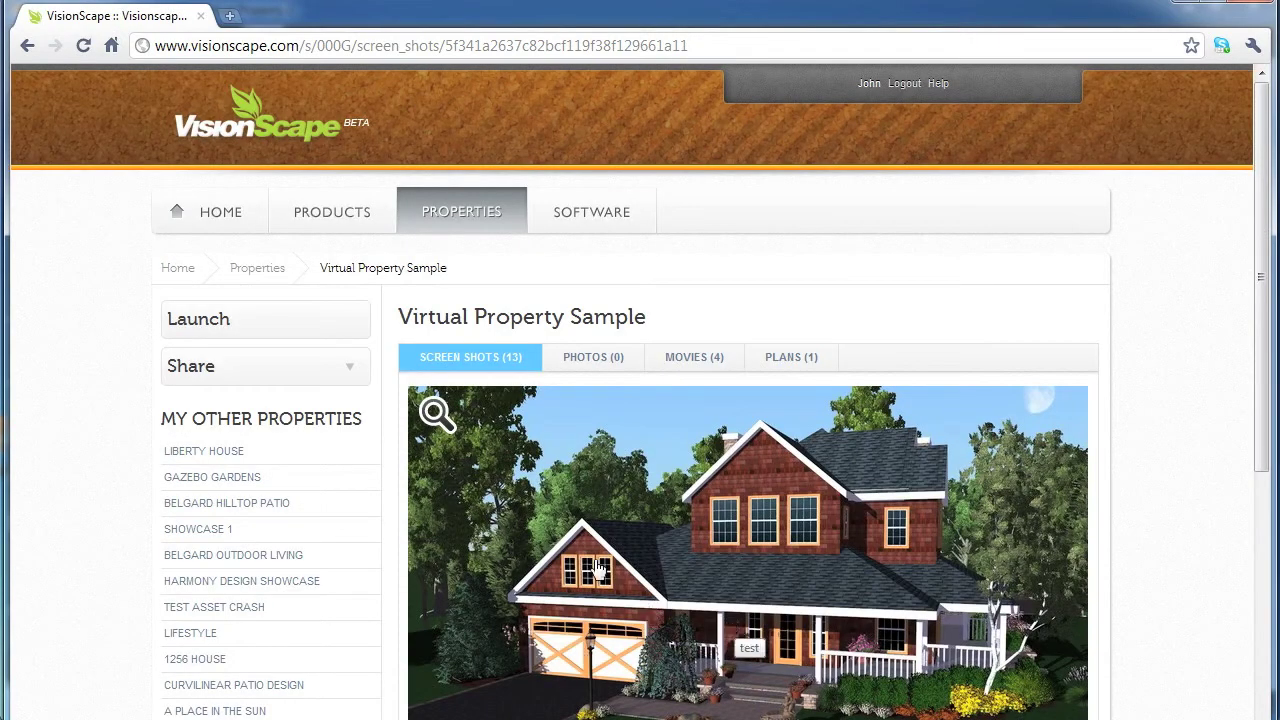
# Launch the Virtual Property Sample in Virtual Property Architect and dismiss the product updates notice.
pyautogui.click(193, 328)
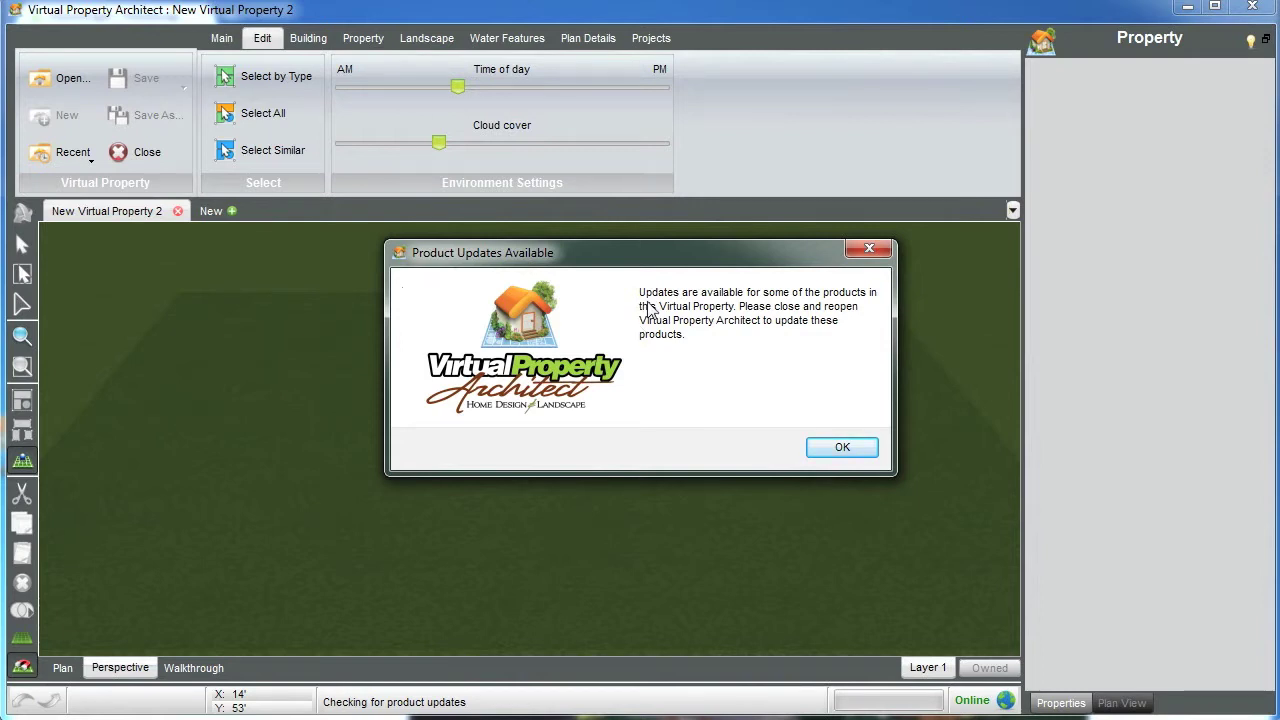
pyautogui.click(843, 448)
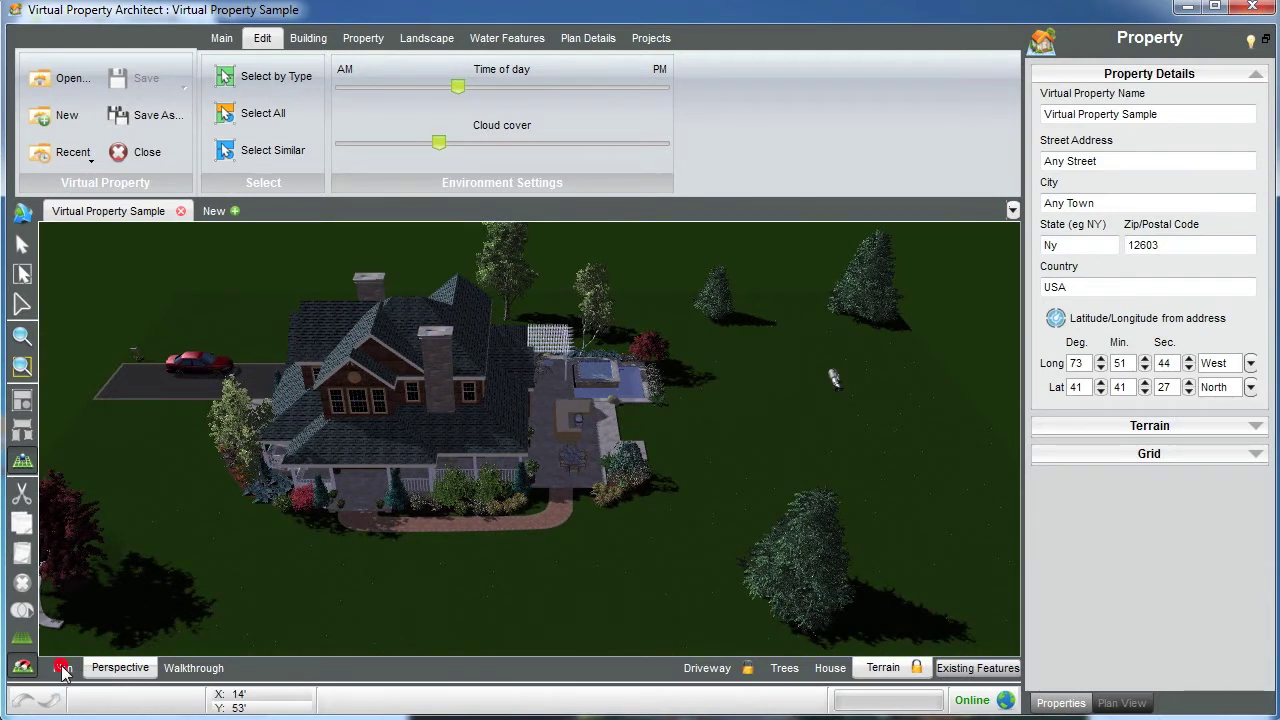
# Display the property's master plan in Plan view and return to the Perspective view.
pyautogui.click(62, 668)
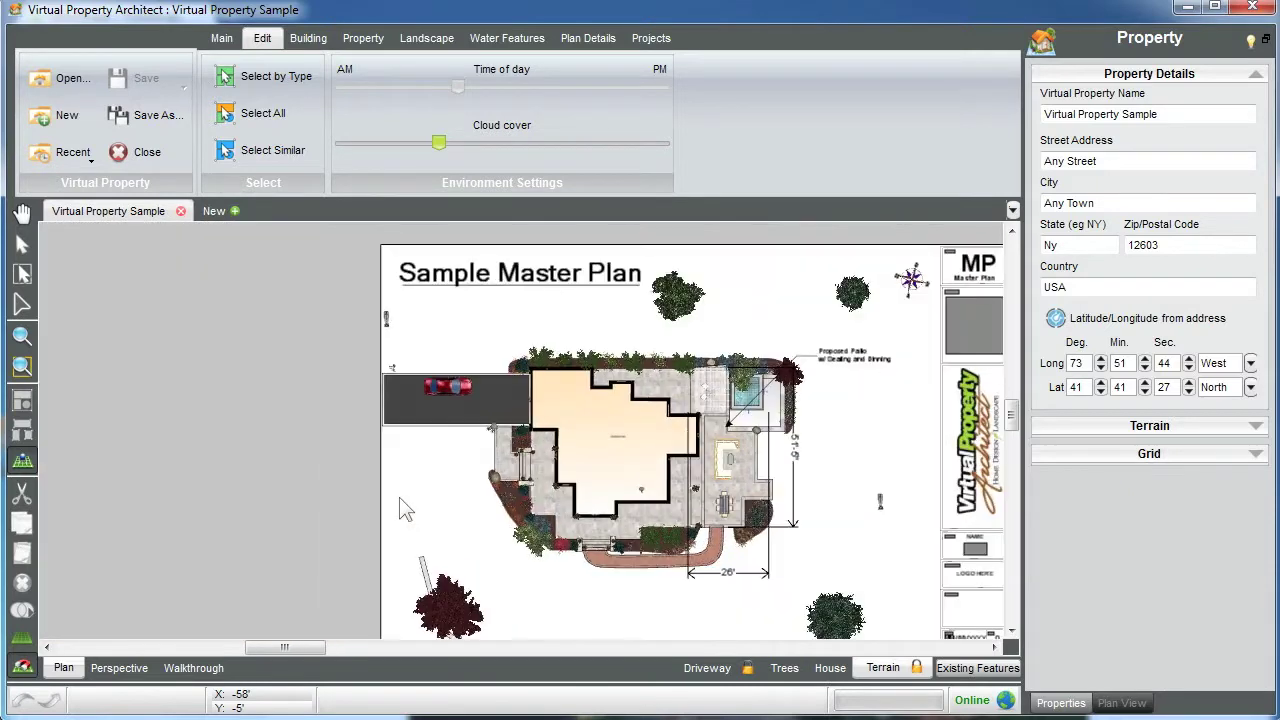
pyautogui.click(120, 668)
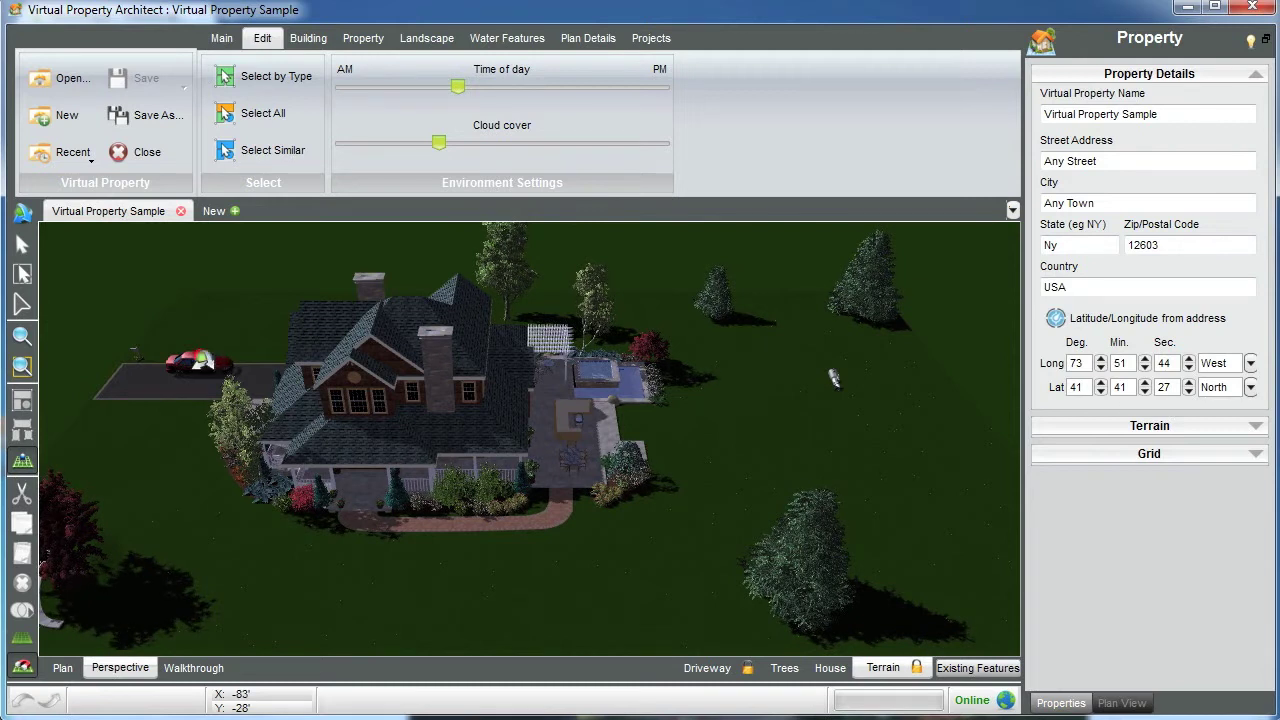
pyautogui.click(200, 357)
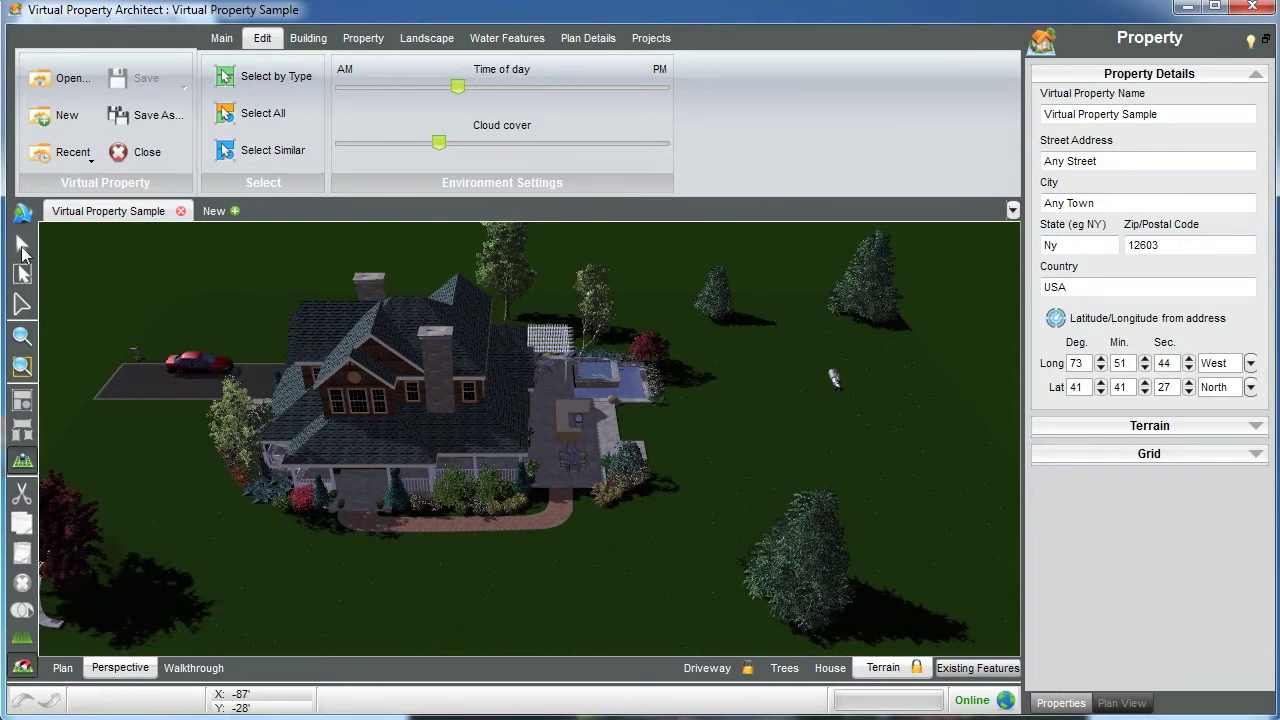
# Make Trees the active layer and move the large Deodara Electra cedar in the foreground to about X 60', Y 36'.
pyautogui.click(784, 667)
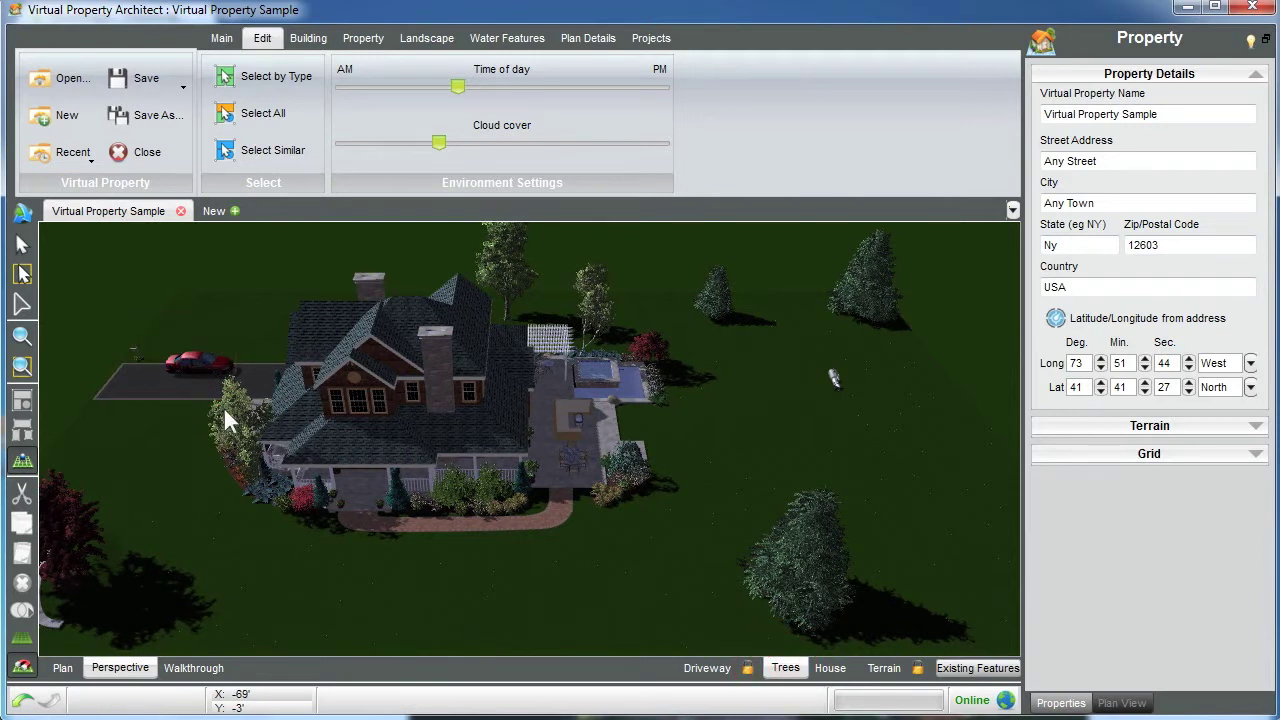
pyautogui.click(805, 569)
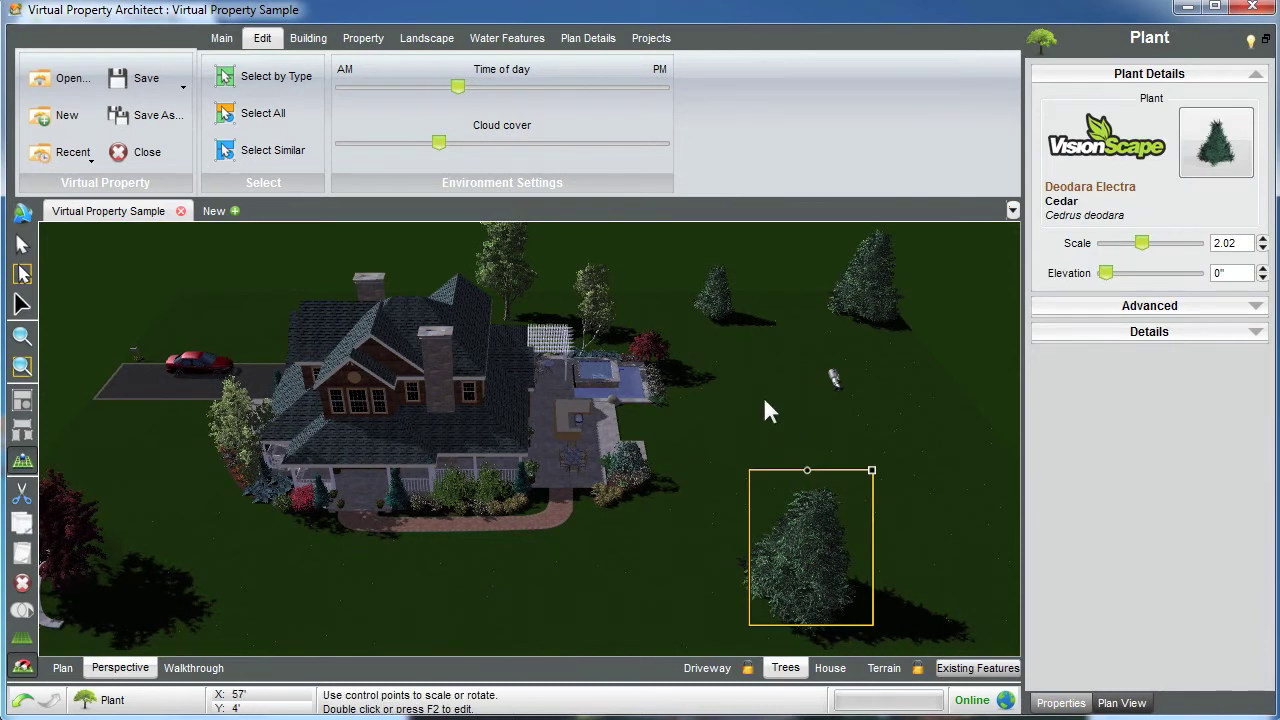
pyautogui.moveTo(817, 538); pyautogui.dragTo(801, 440)
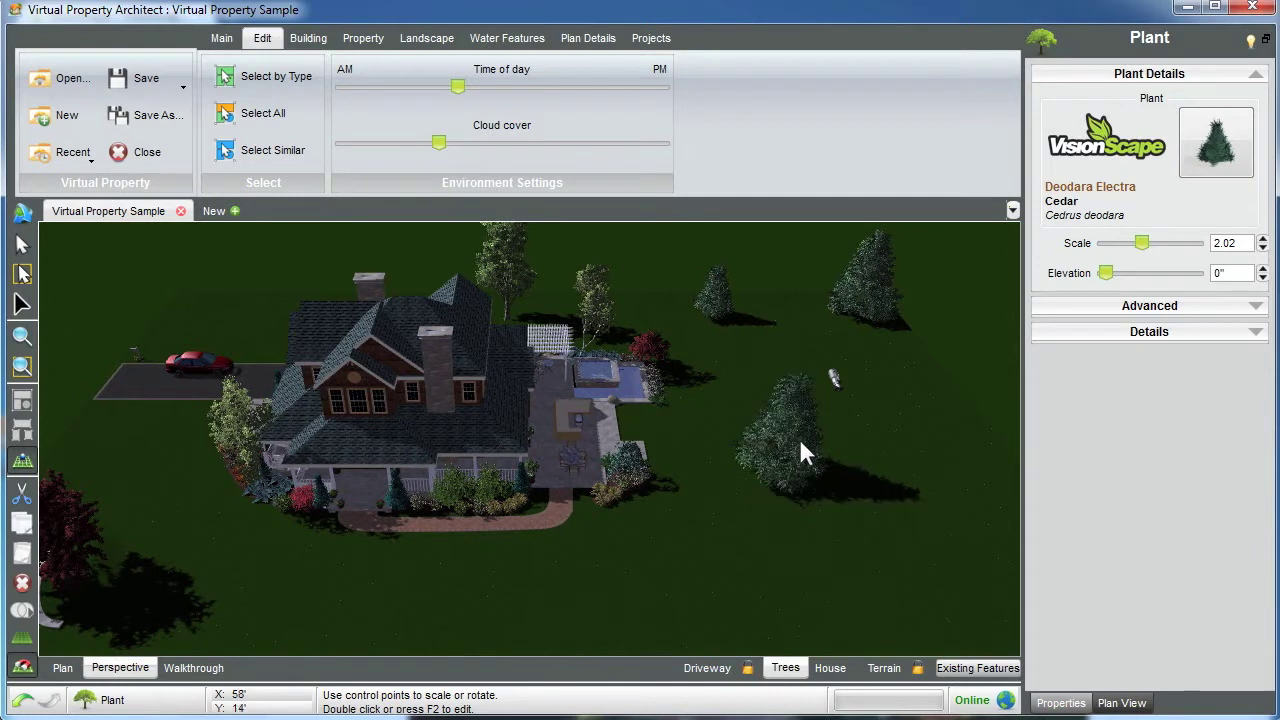
pyautogui.moveTo(815, 533); pyautogui.dragTo(848, 524)
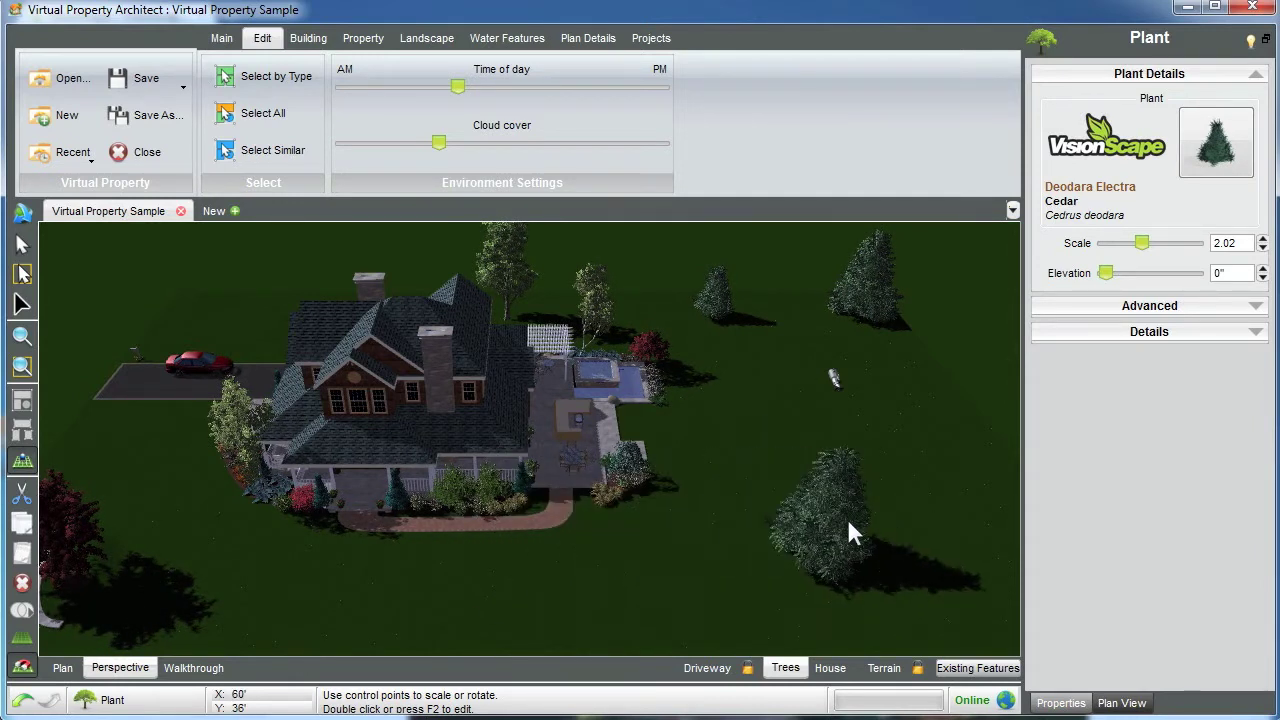
pyautogui.click(848, 531)
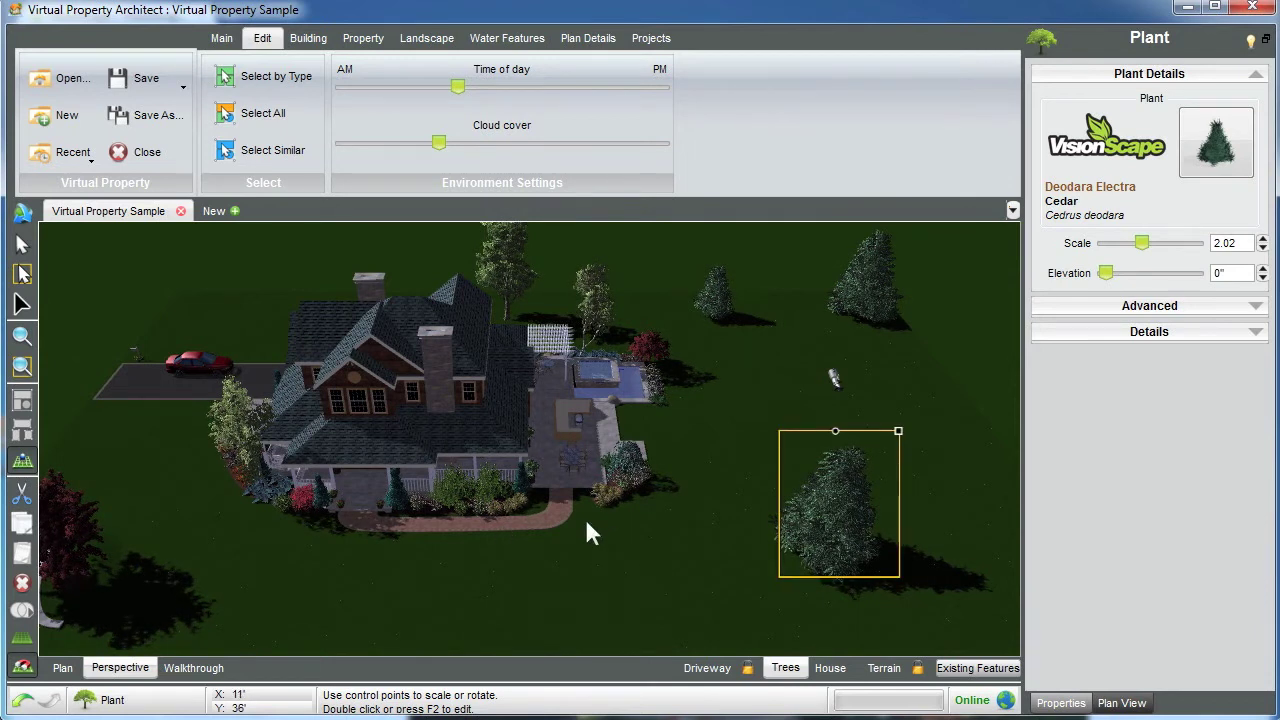
# Deselect the cedar, orbit to the front of the house and move in close on the front porch.
pyautogui.moveTo(586, 522); pyautogui.dragTo(765, 511, button='middle')
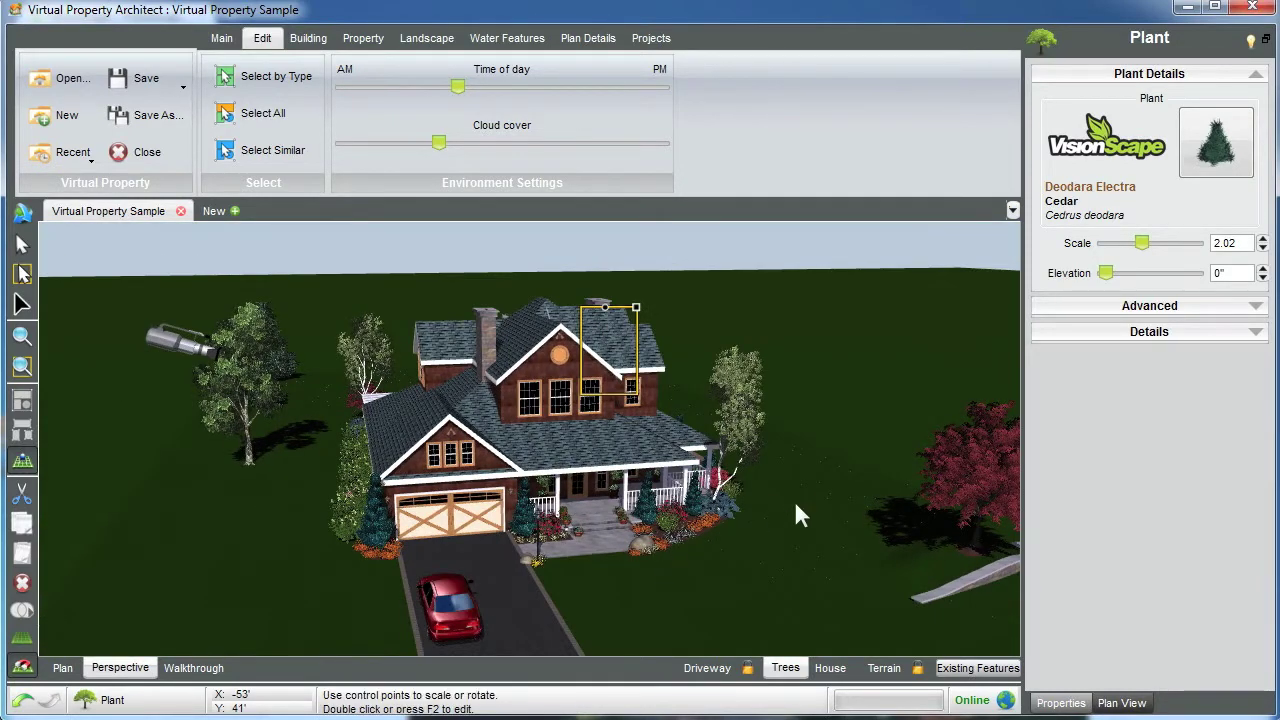
pyautogui.moveTo(786, 508)
pyautogui.mouseDown(button='middle')
pyautogui.moveTo(786, 542)
pyautogui.moveTo(800, 503)
pyautogui.mouseUp(button='middle')
pyautogui.click(796, 491)
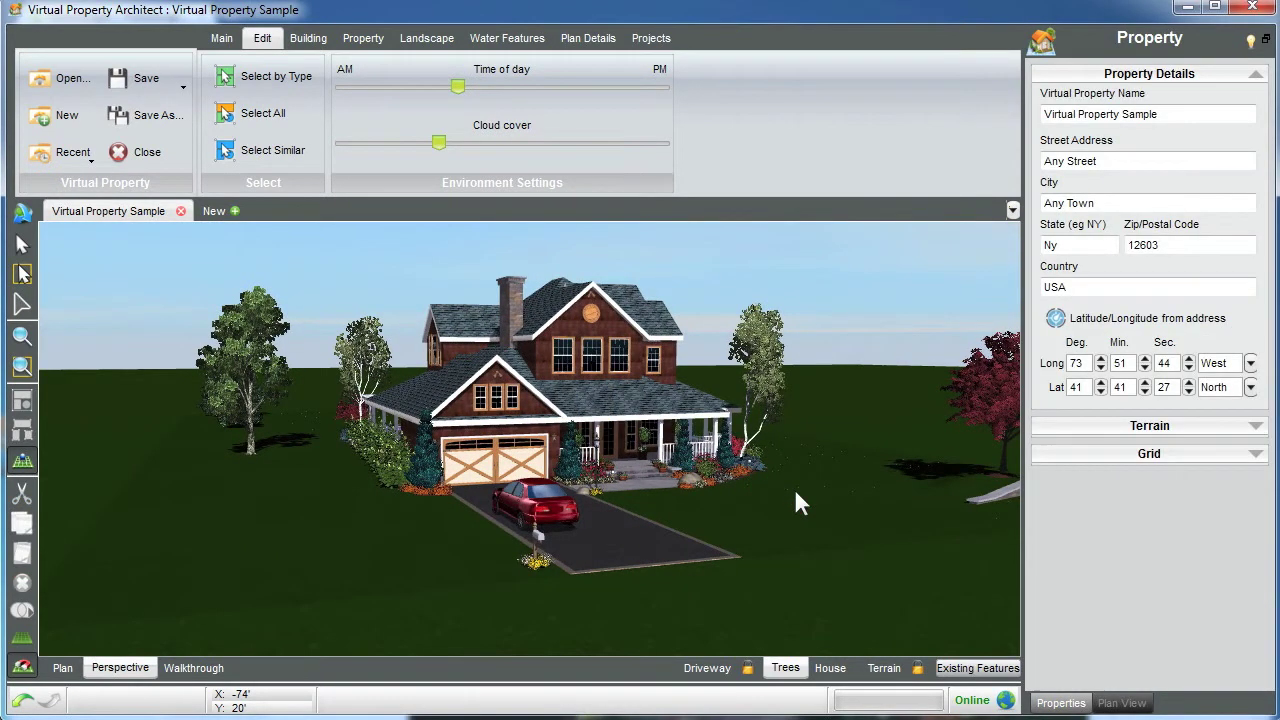
pyautogui.scroll(3, 792, 491)
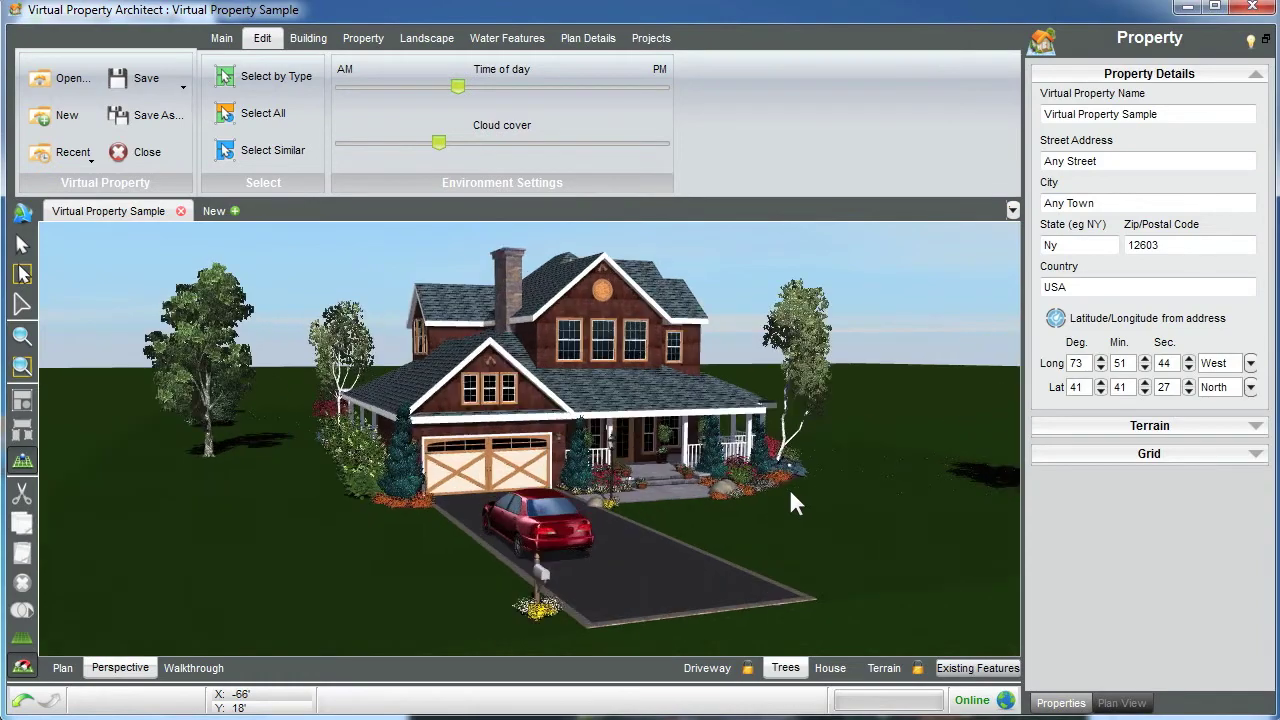
pyautogui.scroll(5, 790, 490)
pyautogui.moveTo(858, 508); pyautogui.dragTo(821, 501, button='middle')
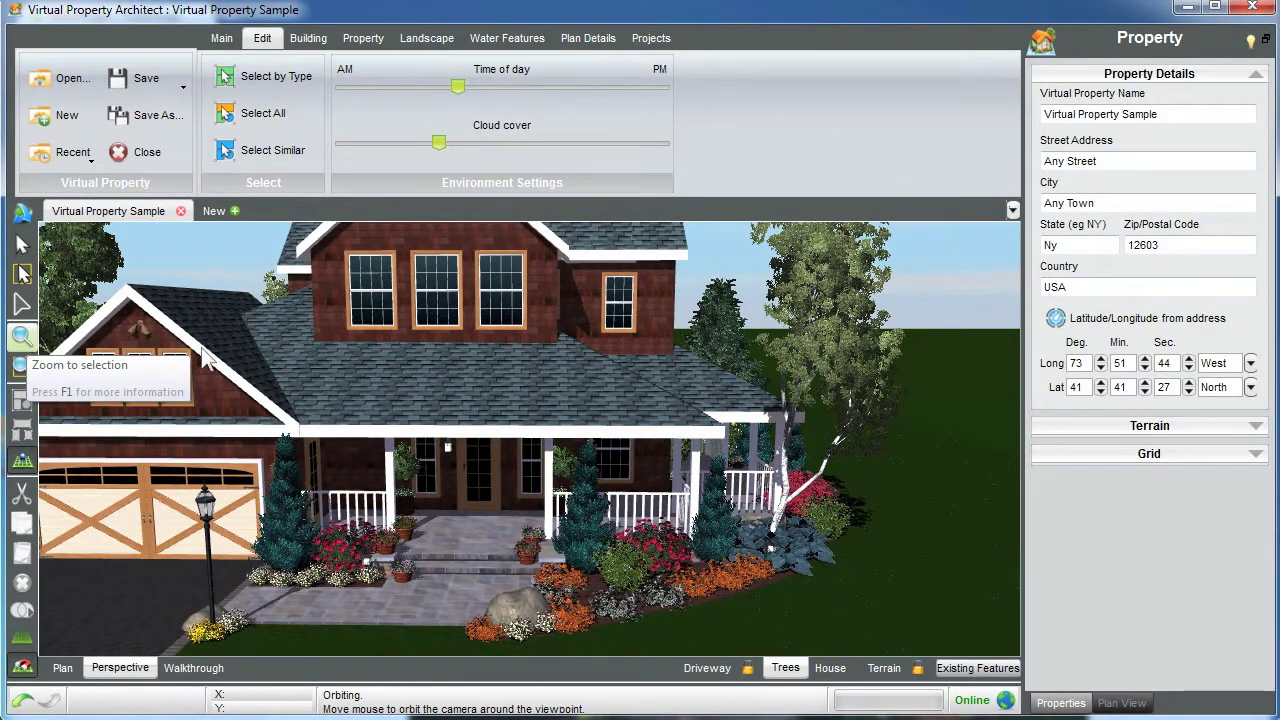
# Zoom to the Dwarf Alberta Spruce beside the garage door, orbit around it, and pull back with the selection cleared.
pyautogui.click(281, 530)
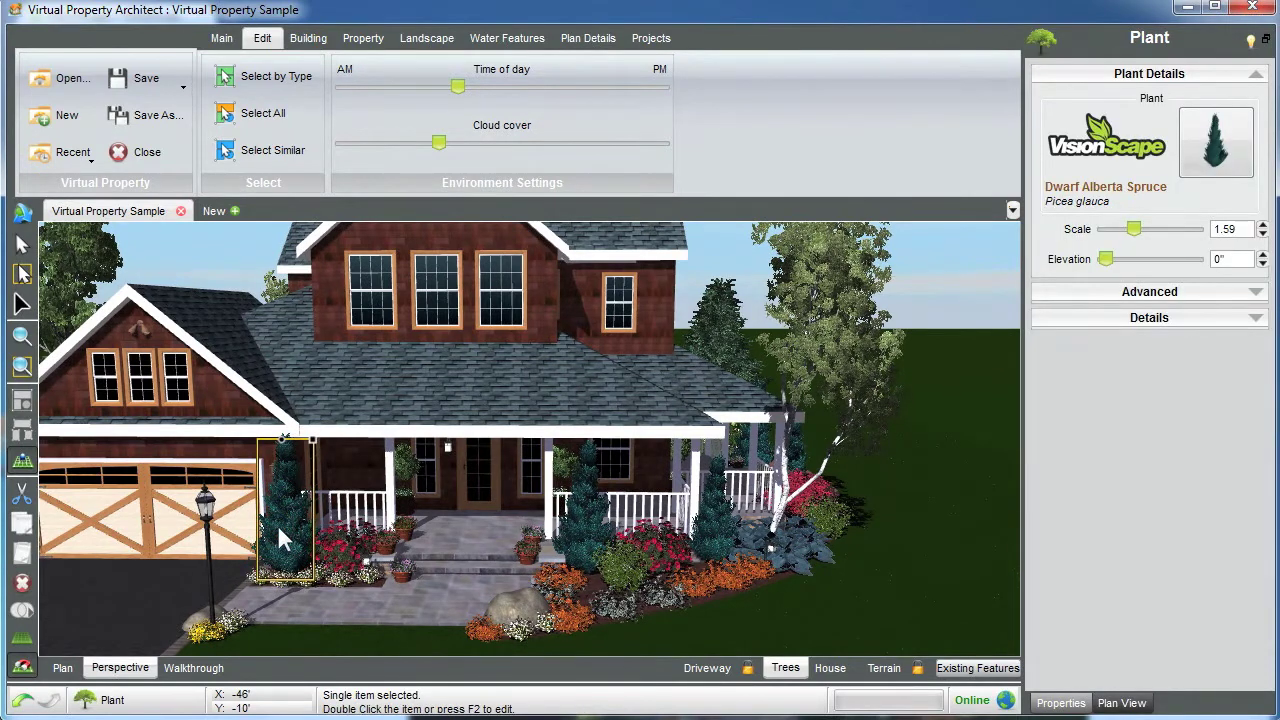
pyautogui.click(281, 540)
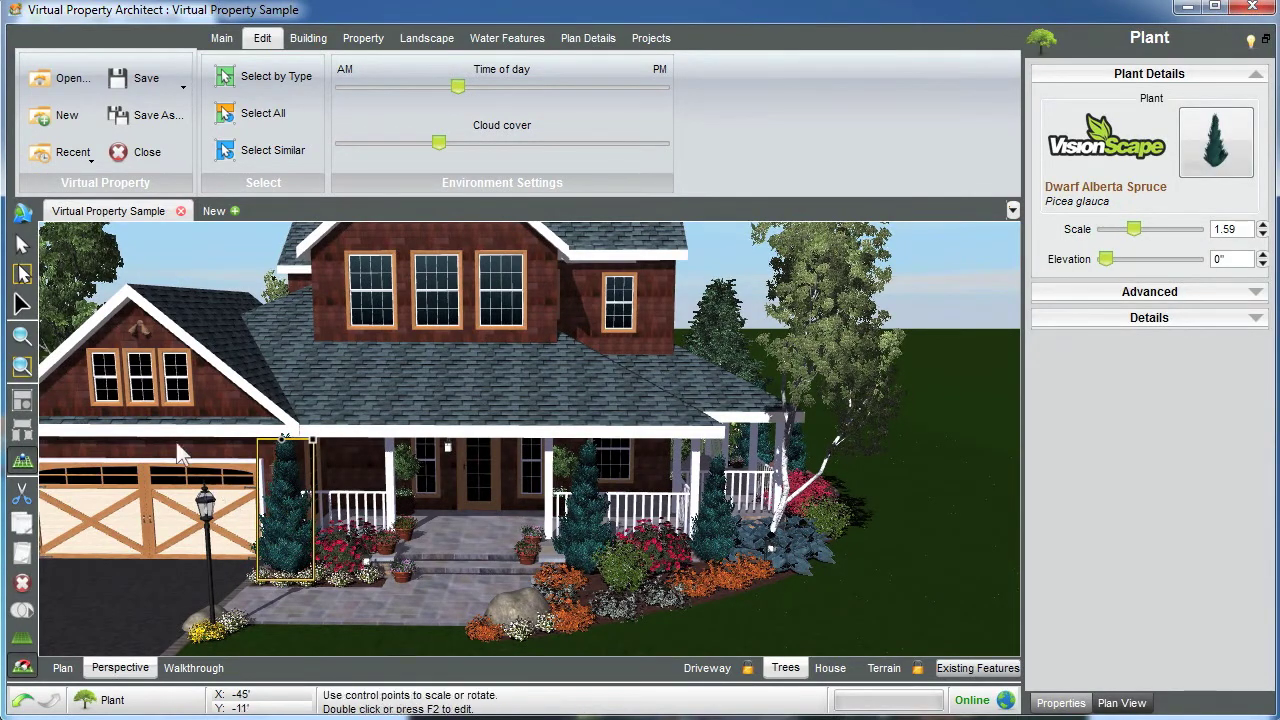
pyautogui.click(23, 337)
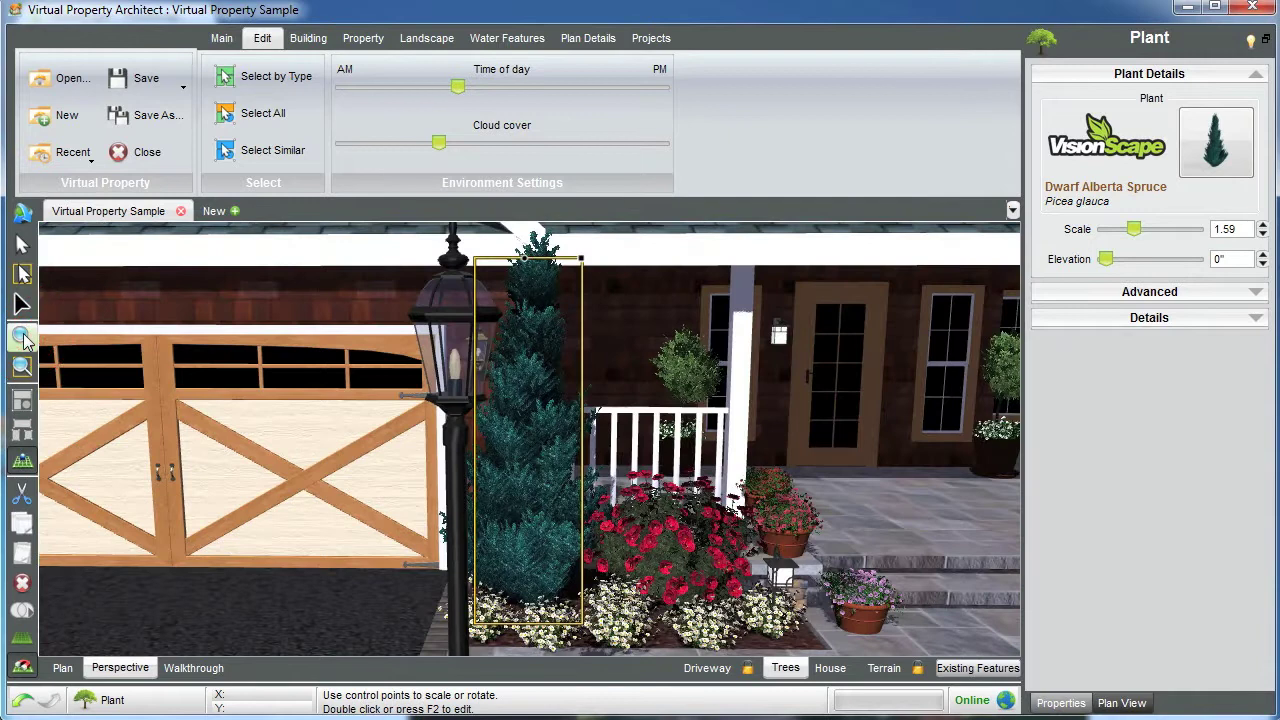
pyautogui.click(22, 336)
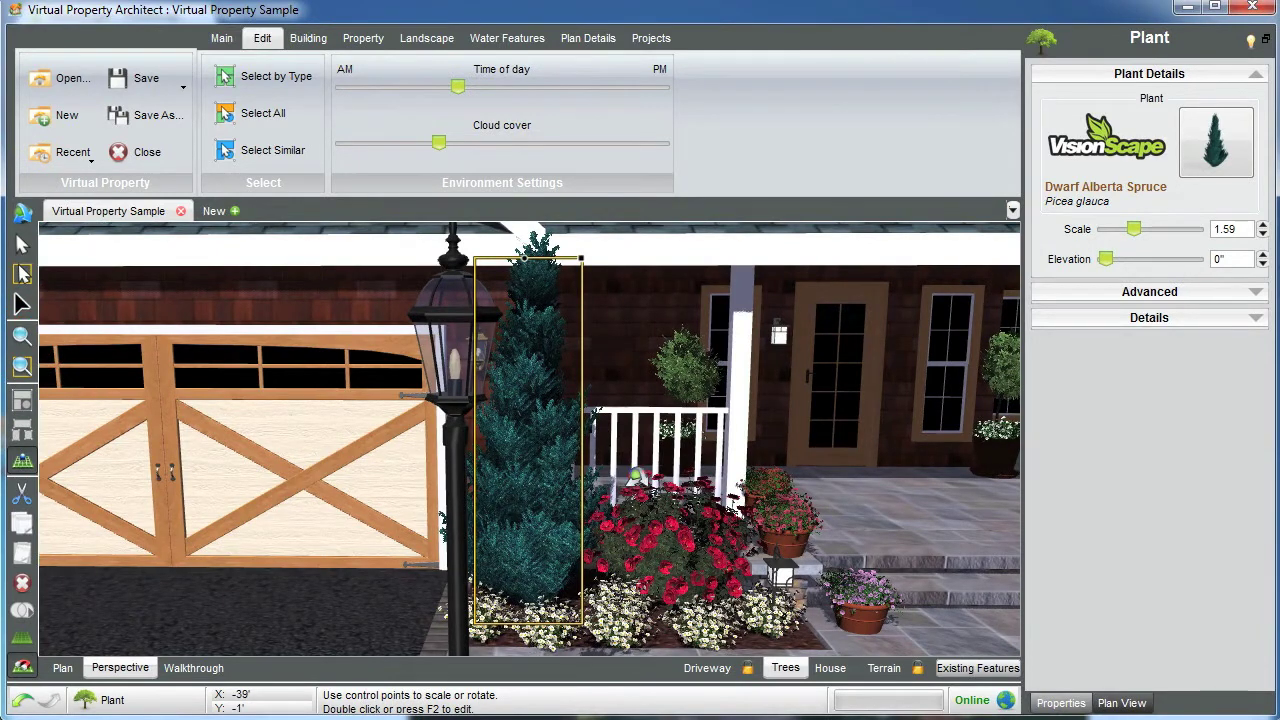
pyautogui.moveTo(622, 488); pyautogui.dragTo(678, 469)
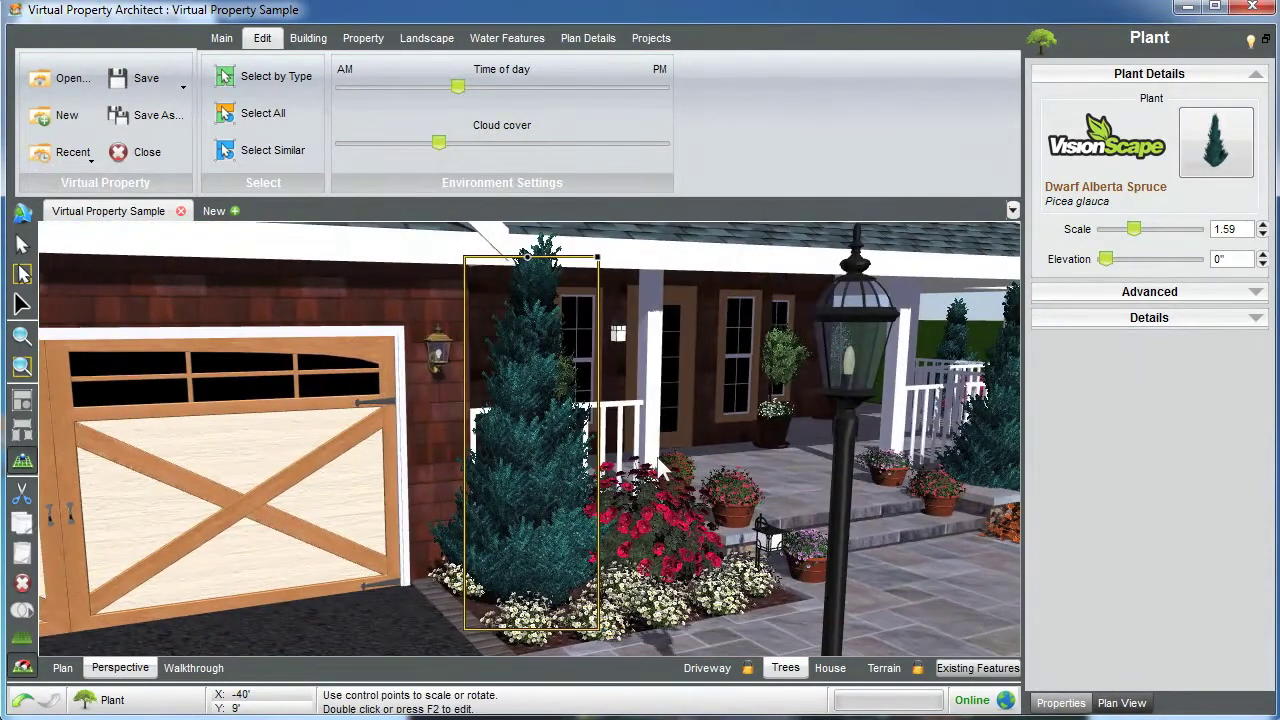
pyautogui.scroll(-6, 673, 462)
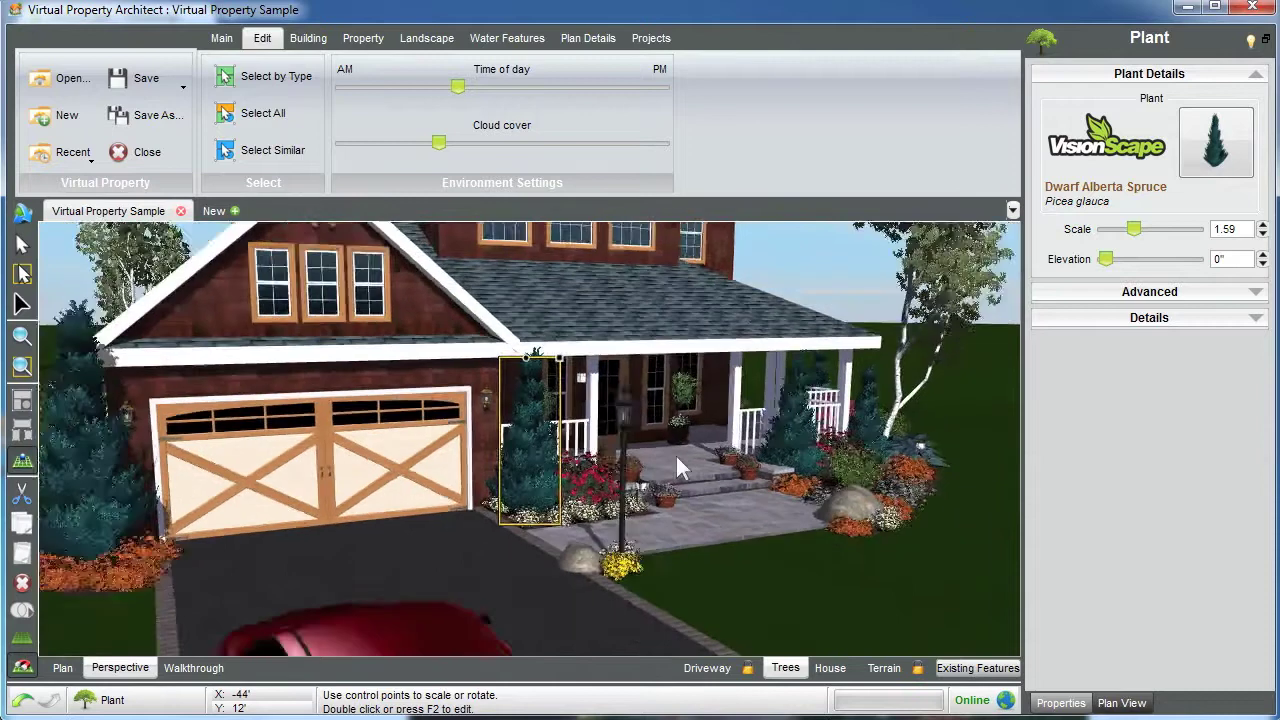
pyautogui.scroll(-2, 677, 462)
pyautogui.click(893, 573)
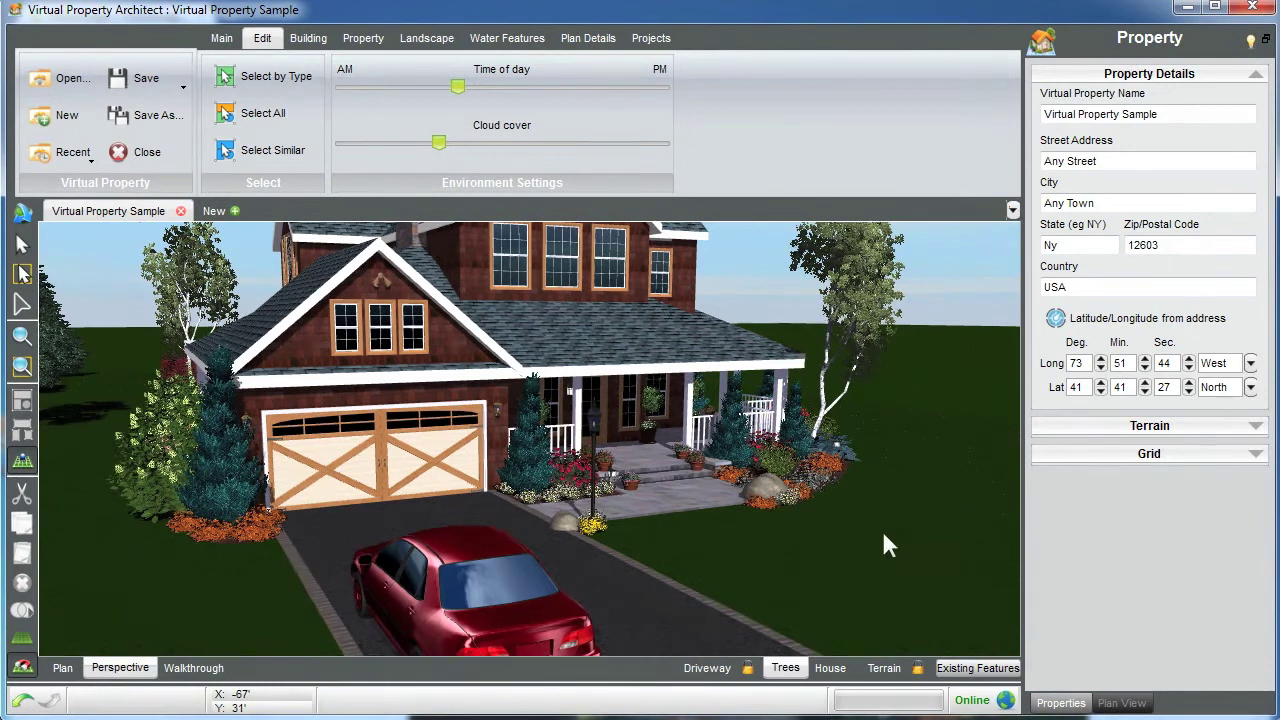
# Zoom to the whole property with nothing selected and display the terrain grid, viewing it from above and from the front.
pyautogui.click(22, 337)
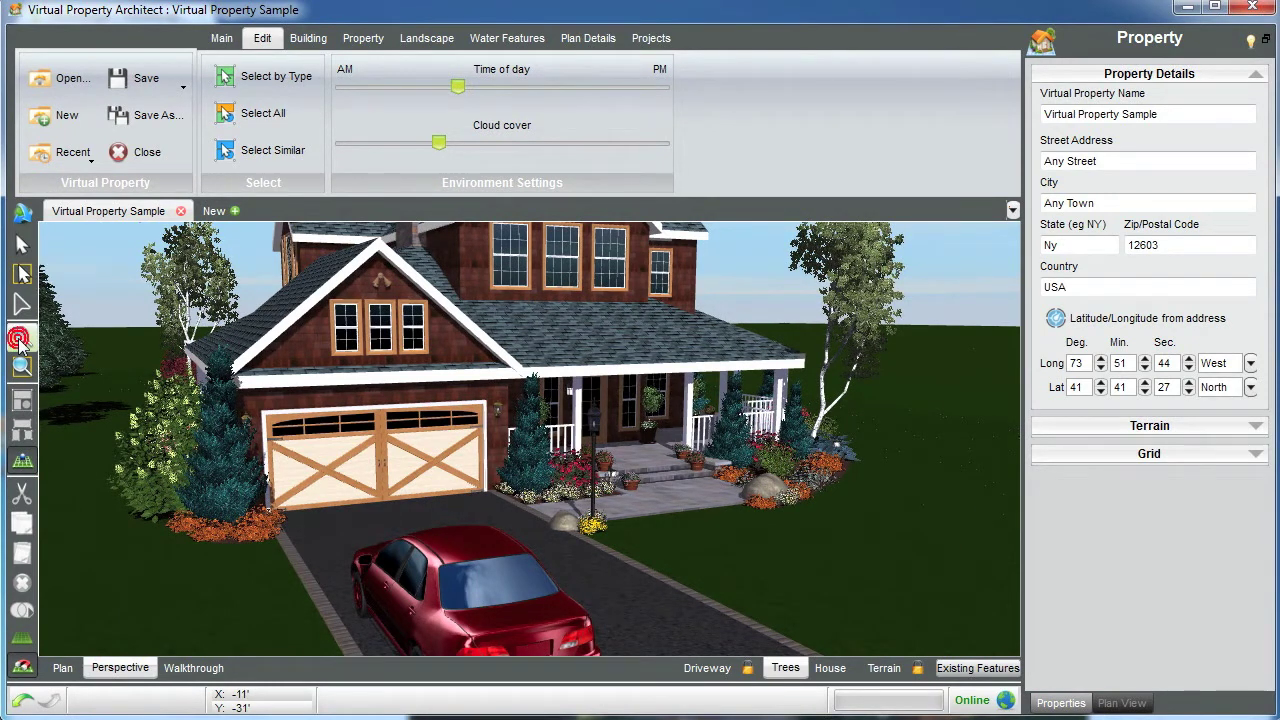
pyautogui.moveTo(583, 252); pyautogui.dragTo(826, 548)
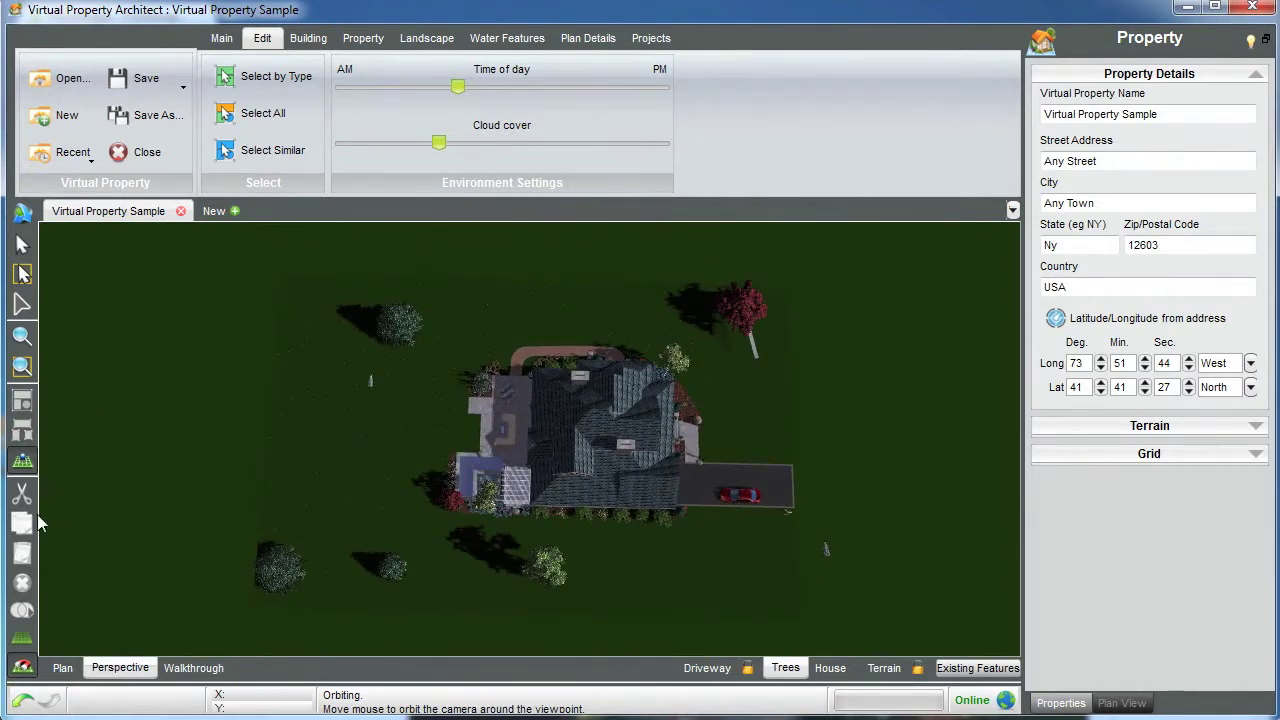
pyautogui.click(20, 641)
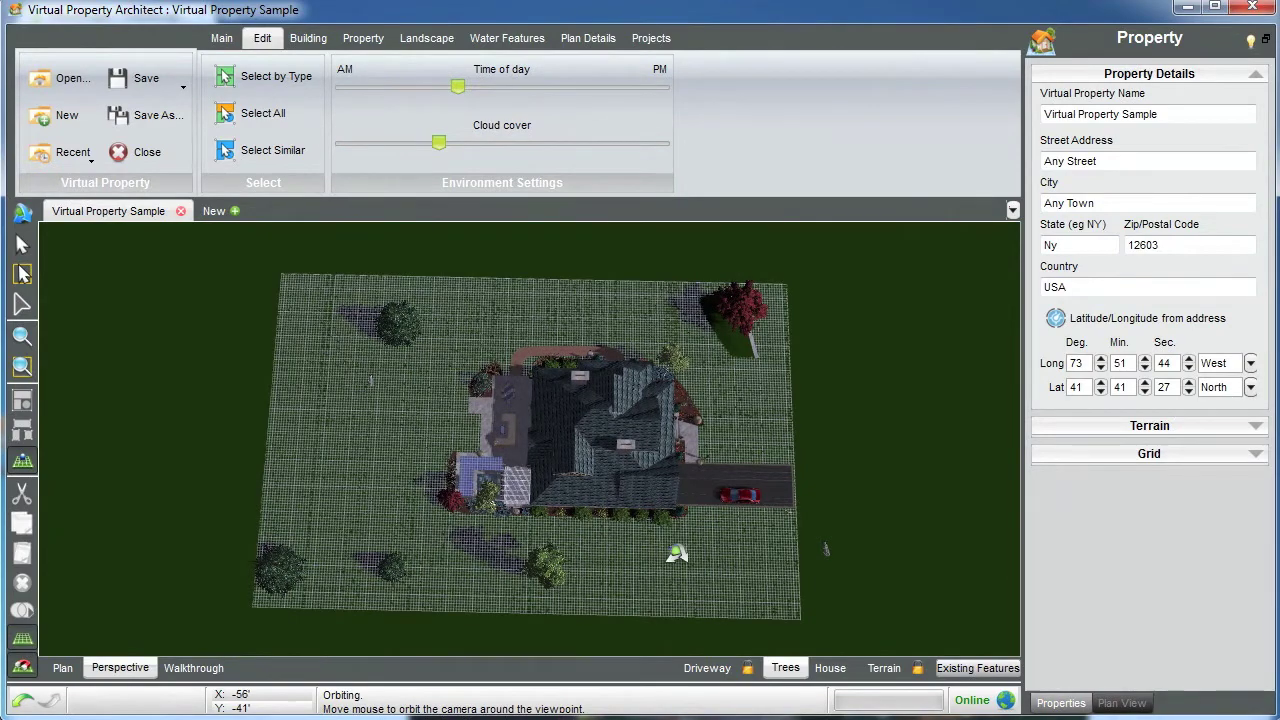
pyautogui.moveTo(826, 548); pyautogui.dragTo(578, 255)
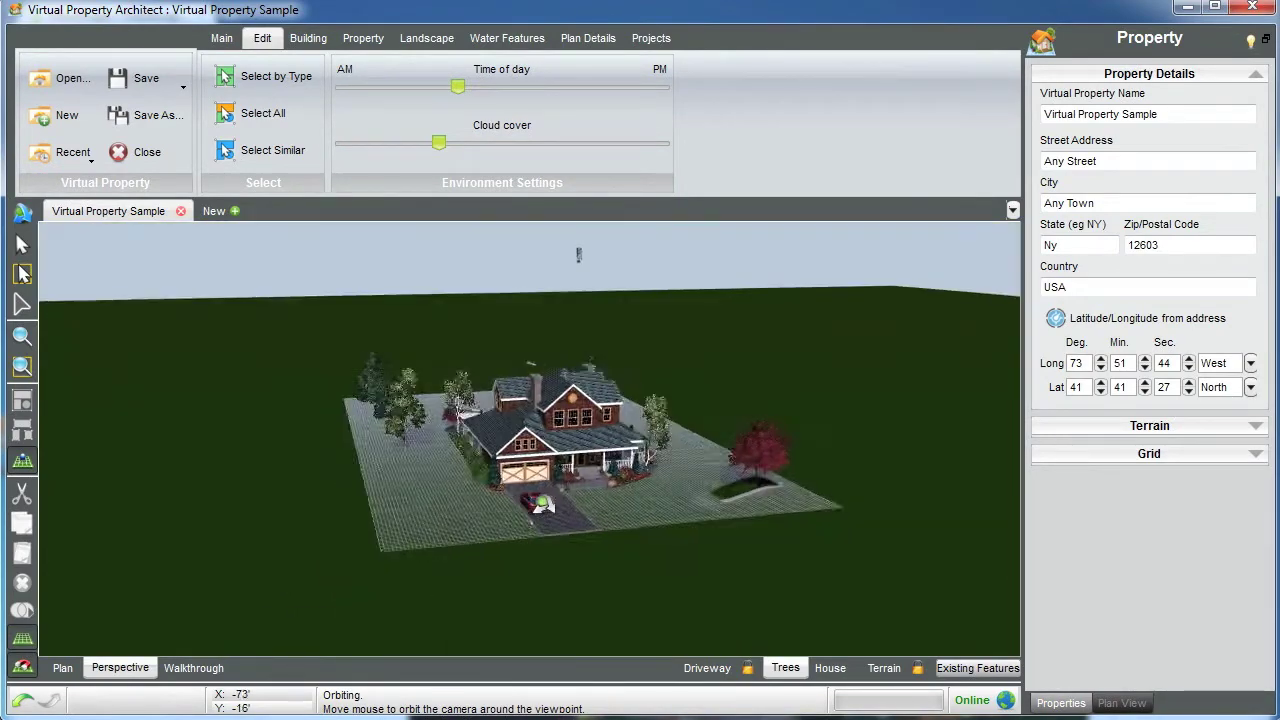
pyautogui.scroll(5, 541, 500)
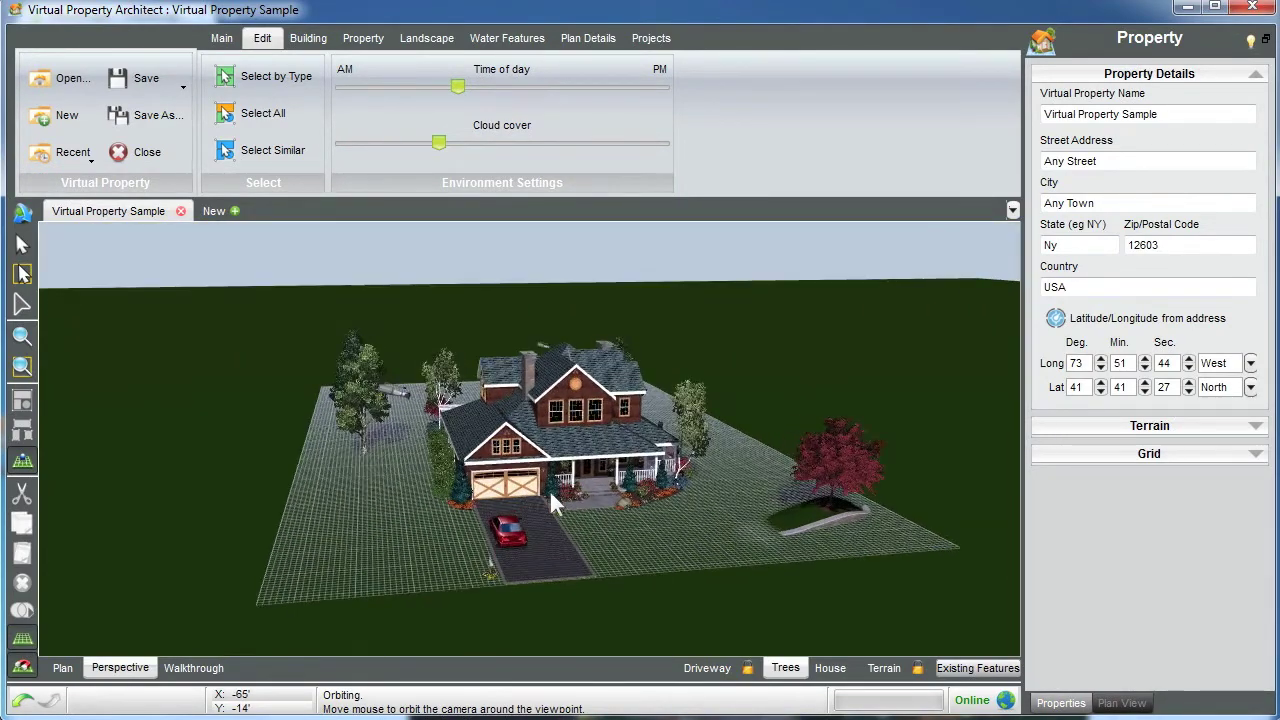
# Zoom to the Dwarf Alberta Spruce between the garage and porch, orbit around it, pull back and clear the selection.
pyautogui.click(549, 490)
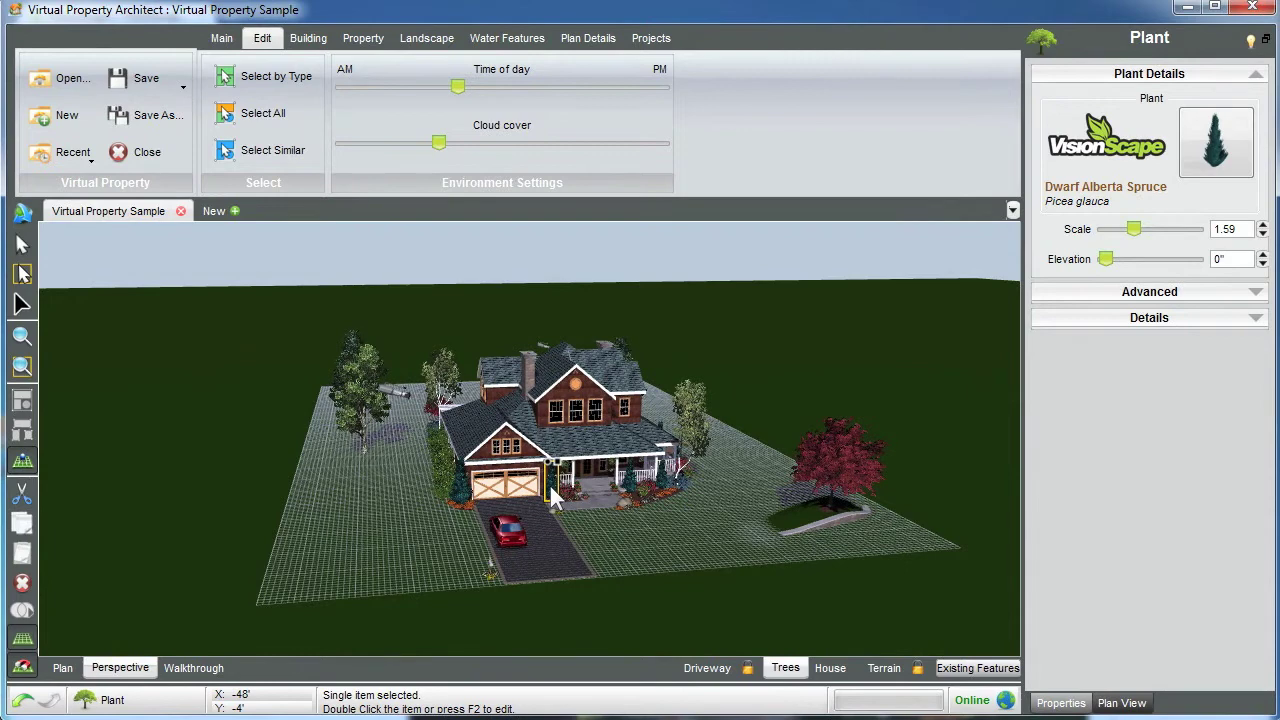
pyautogui.doubleClick(549, 485)
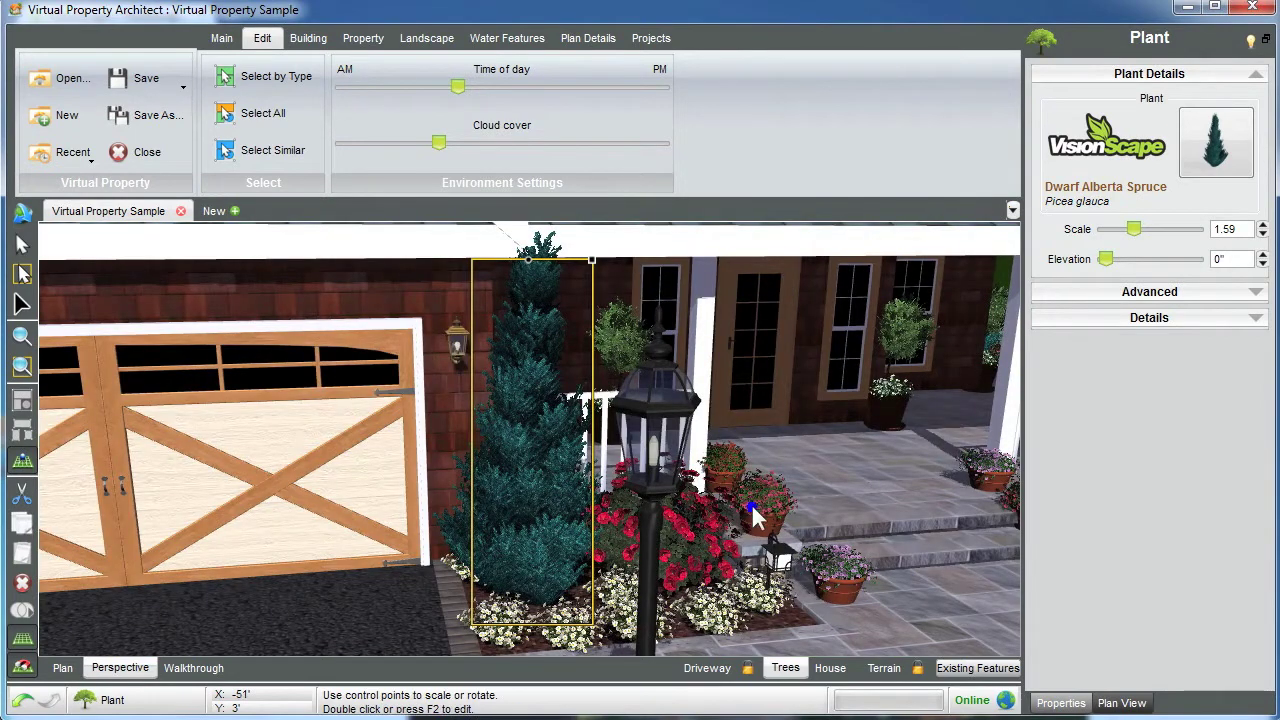
pyautogui.moveTo(752, 510); pyautogui.dragTo(718, 511)
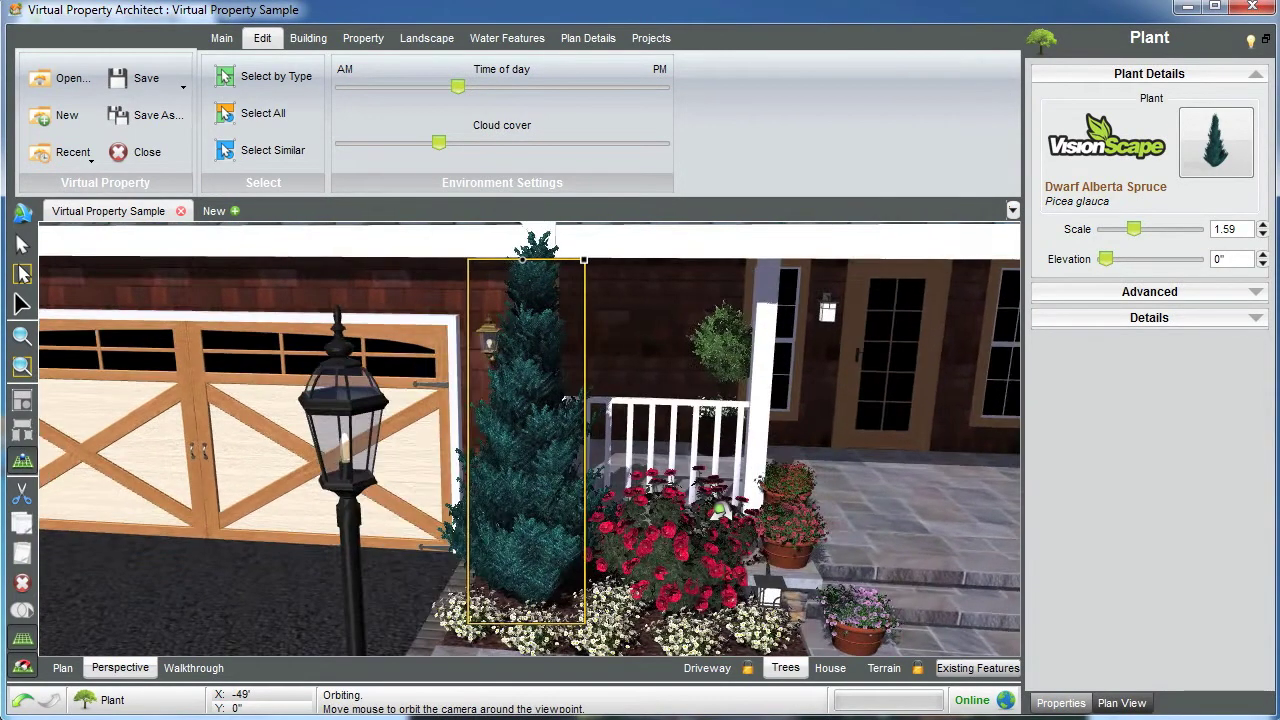
pyautogui.scroll(-10, 714, 503)
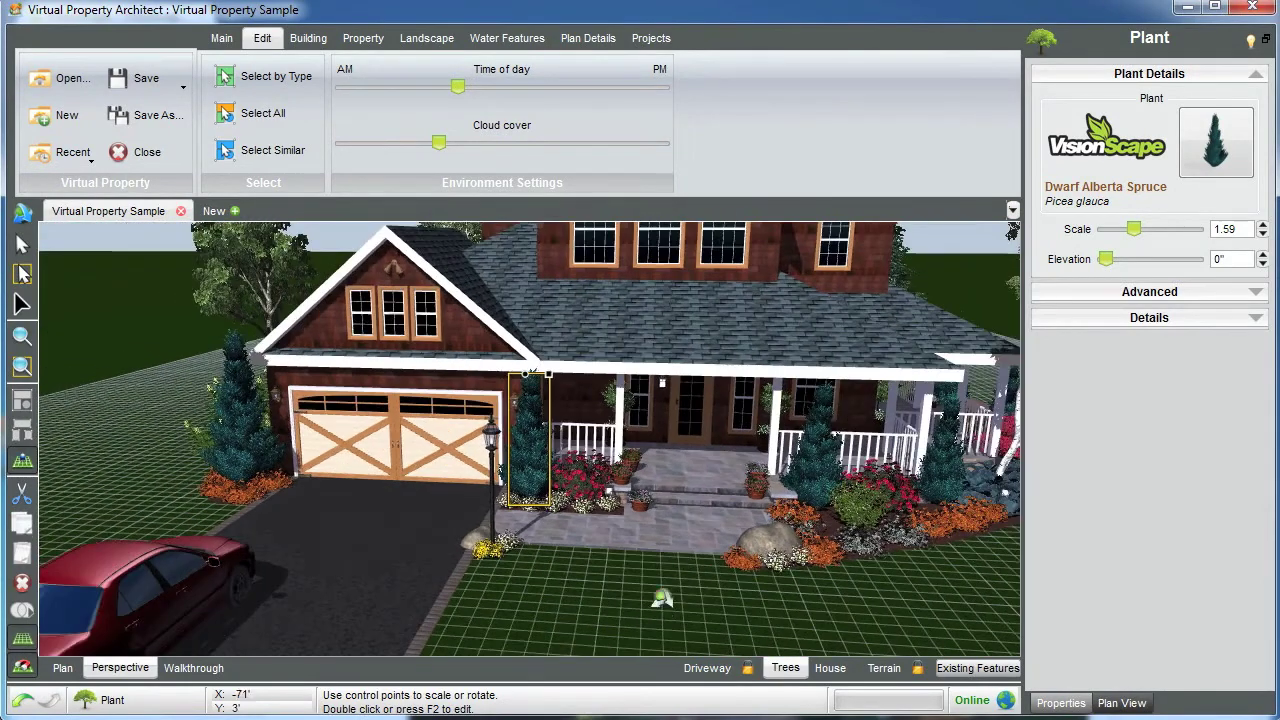
pyautogui.click(659, 595)
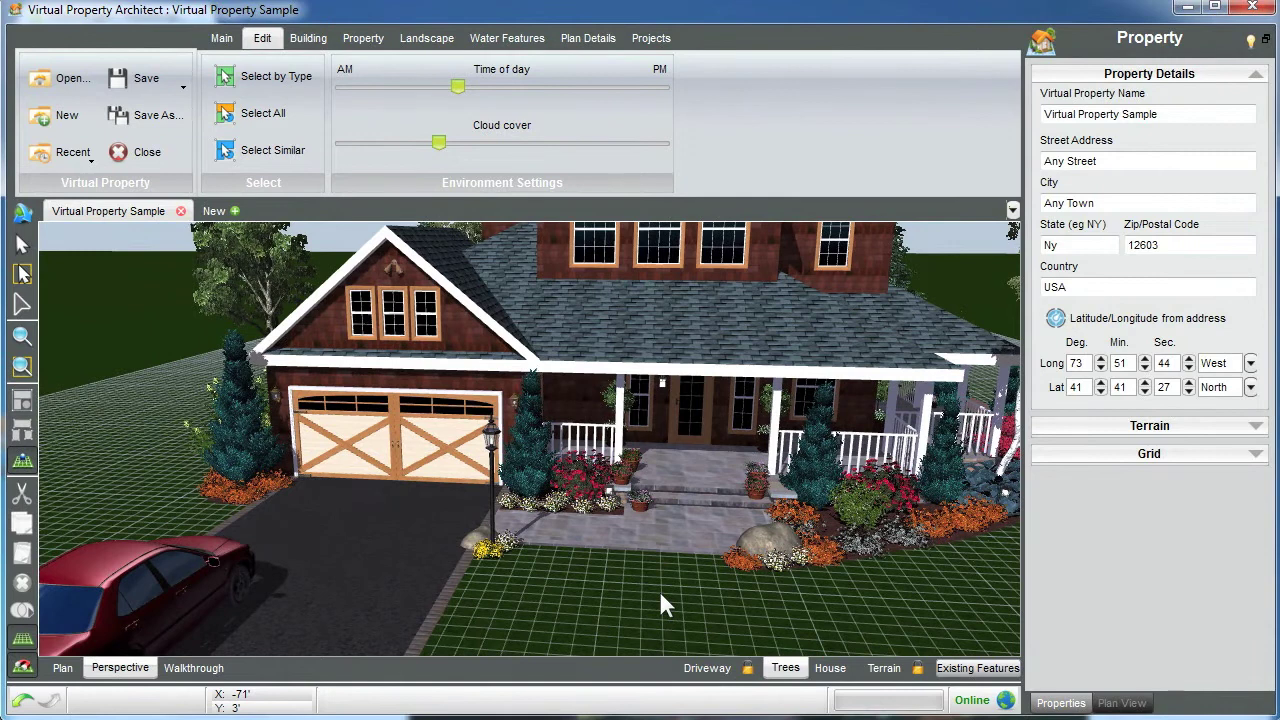
# Try moving the garage gable's rightmost window away from the other two, and undo the move.
pyautogui.scroll(-3, 586, 510)
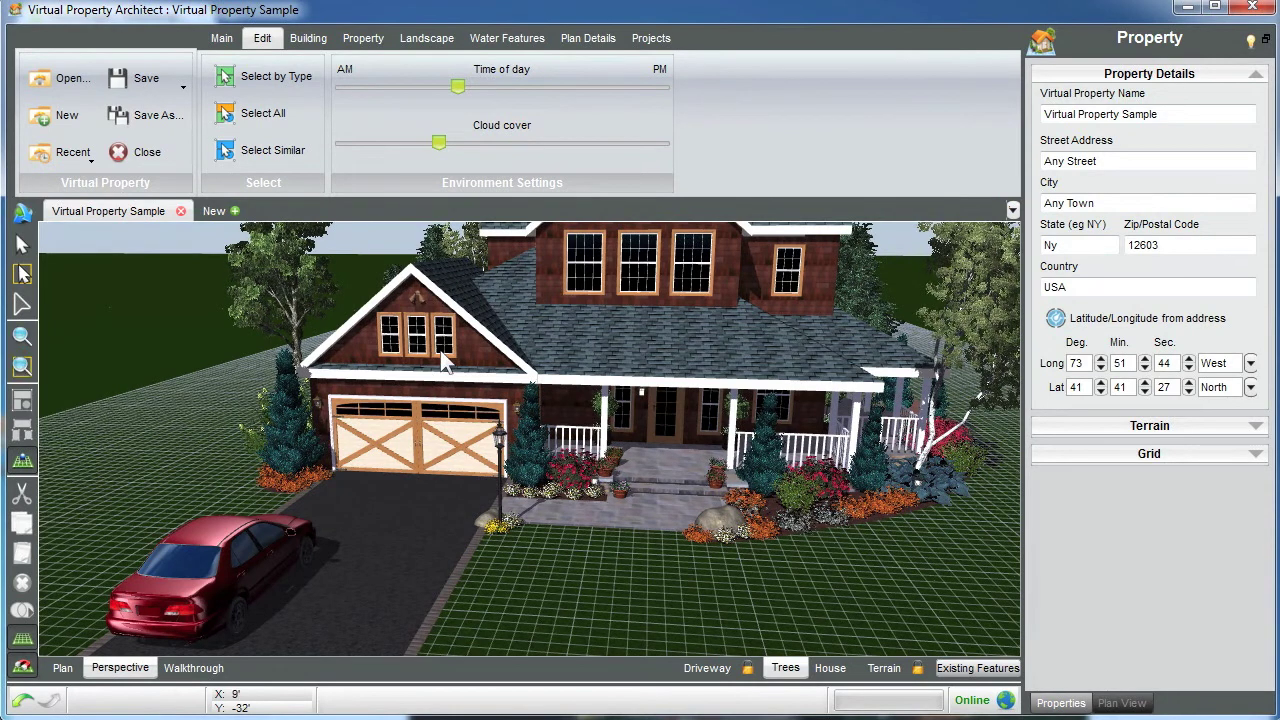
pyautogui.moveTo(443, 335); pyautogui.dragTo(666, 541)
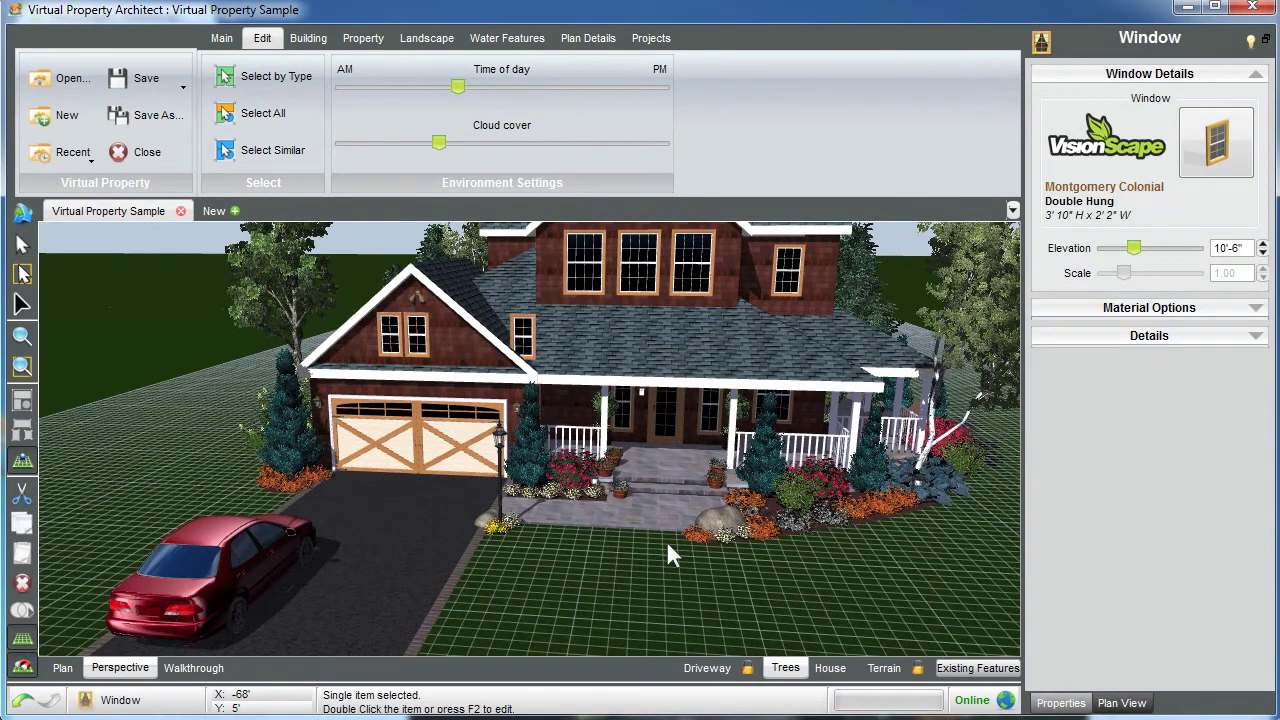
pyautogui.hotkey('ctrl', 'z')
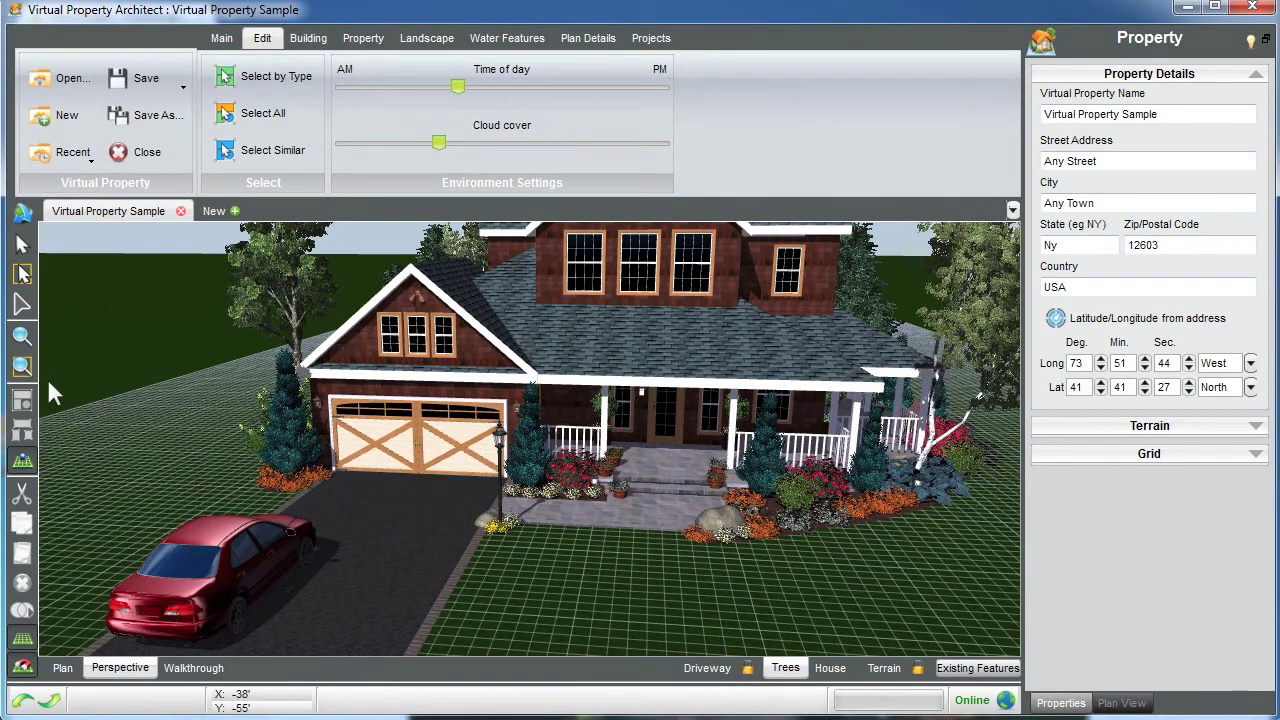
# Use Zoom to Rectangle twice to close in on the garage and porch entrance, orbit toward the garage side and pull back.
pyautogui.click(21, 365)
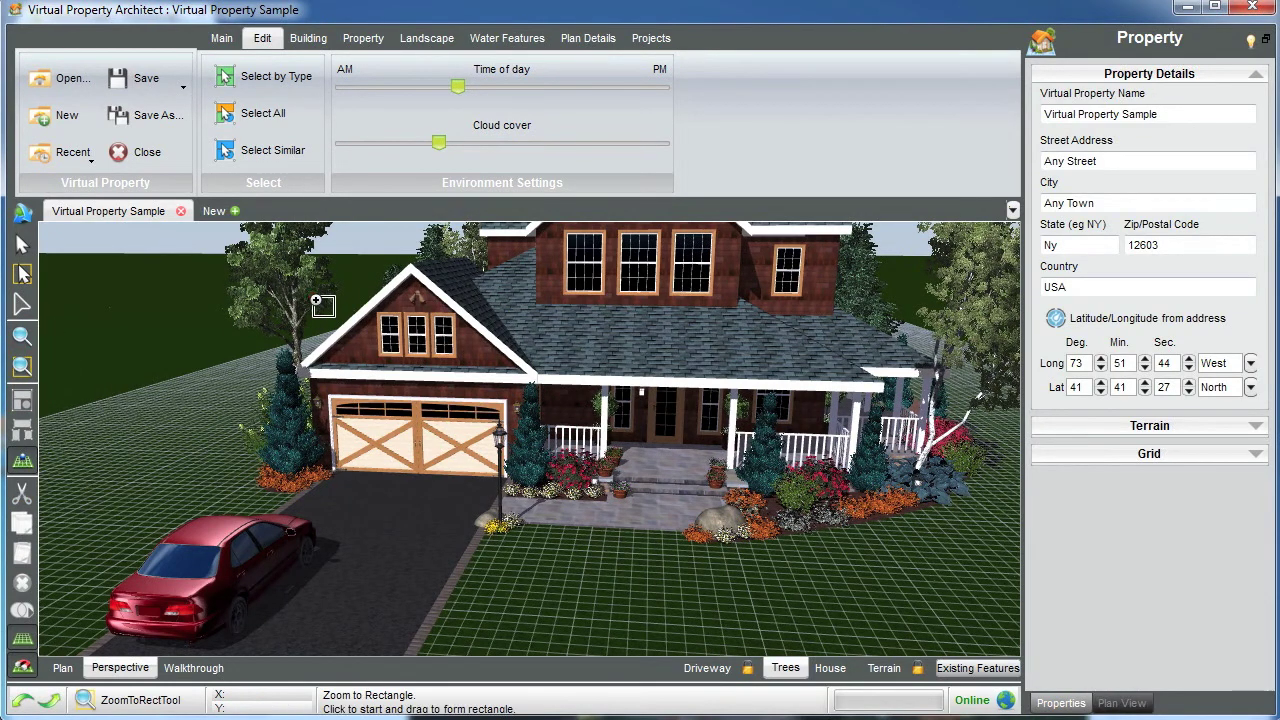
pyautogui.moveTo(313, 297); pyautogui.dragTo(642, 564)
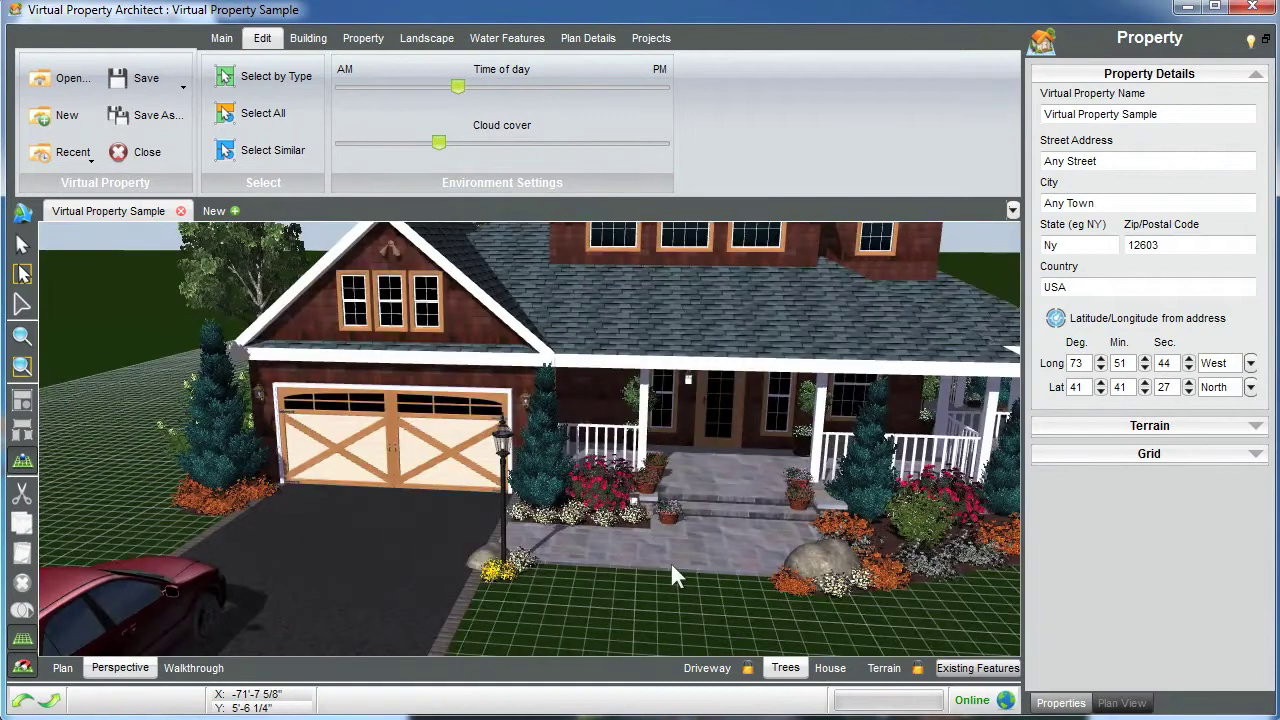
pyautogui.click(21, 365)
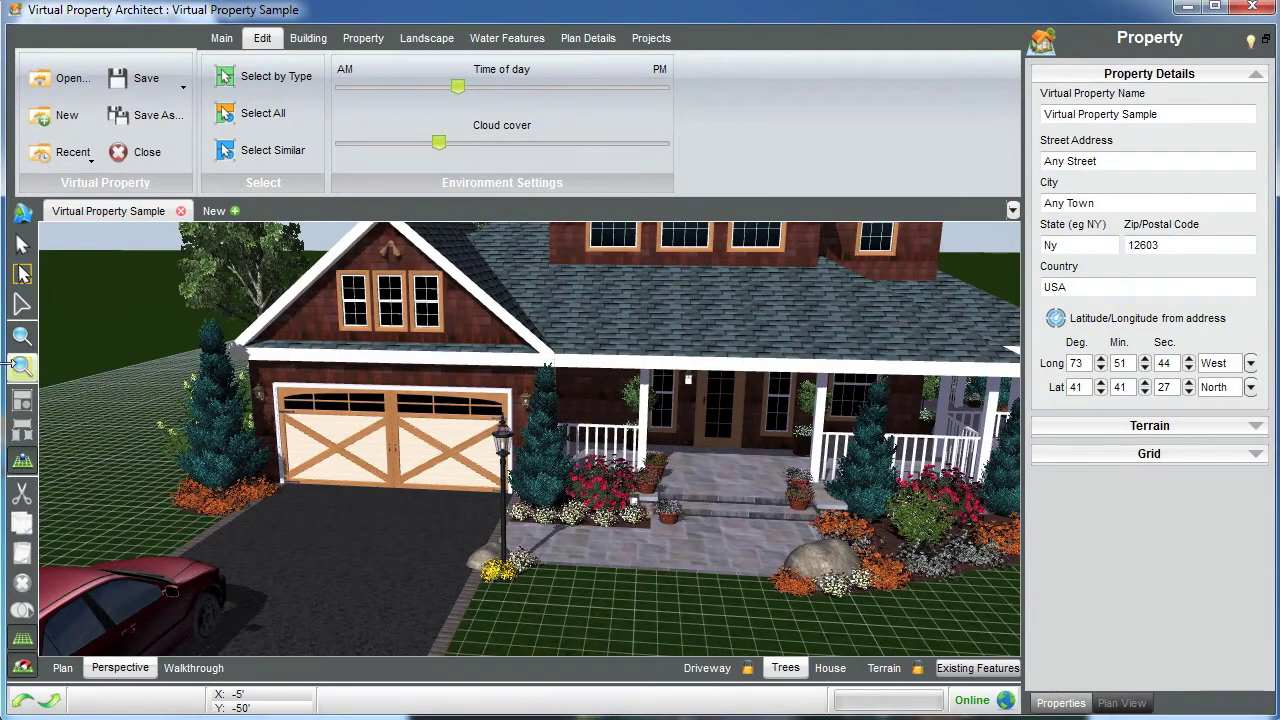
pyautogui.moveTo(422, 328); pyautogui.dragTo(652, 541)
pyautogui.moveTo(506, 496); pyautogui.dragTo(564, 482, button='middle')
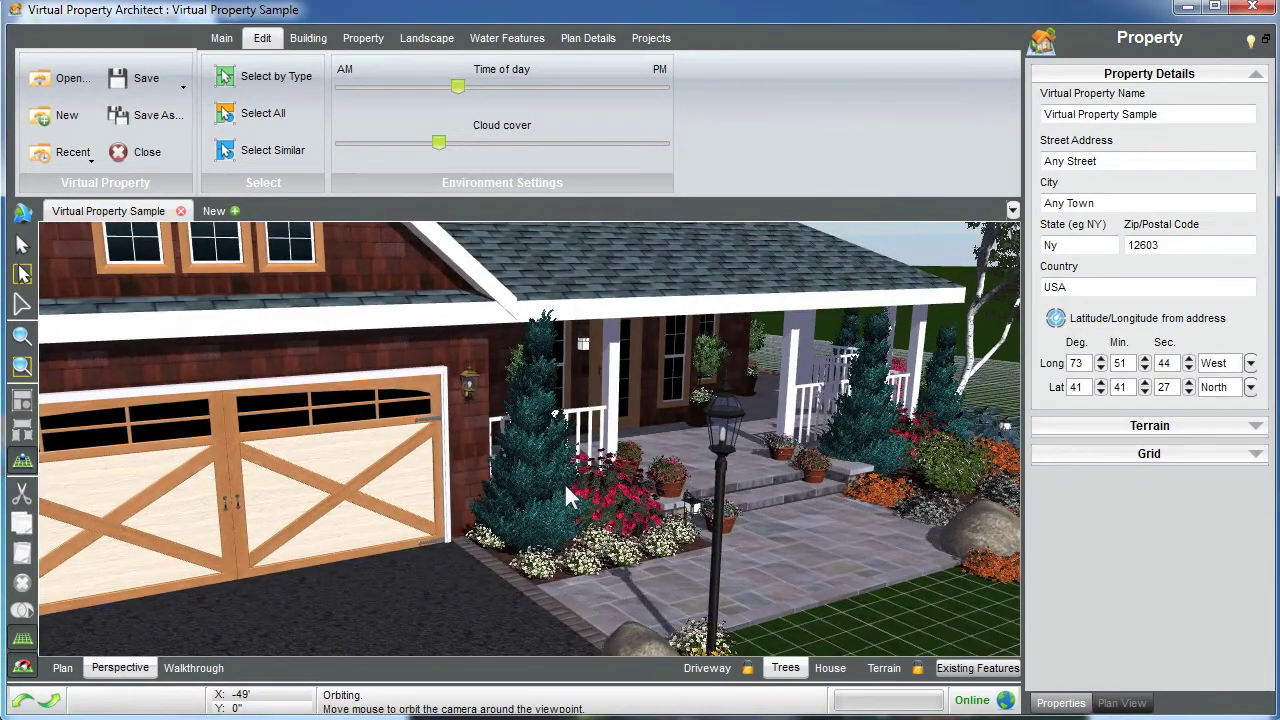
pyautogui.scroll(-3, 564, 482)
pyautogui.scroll(-3, 564, 482)
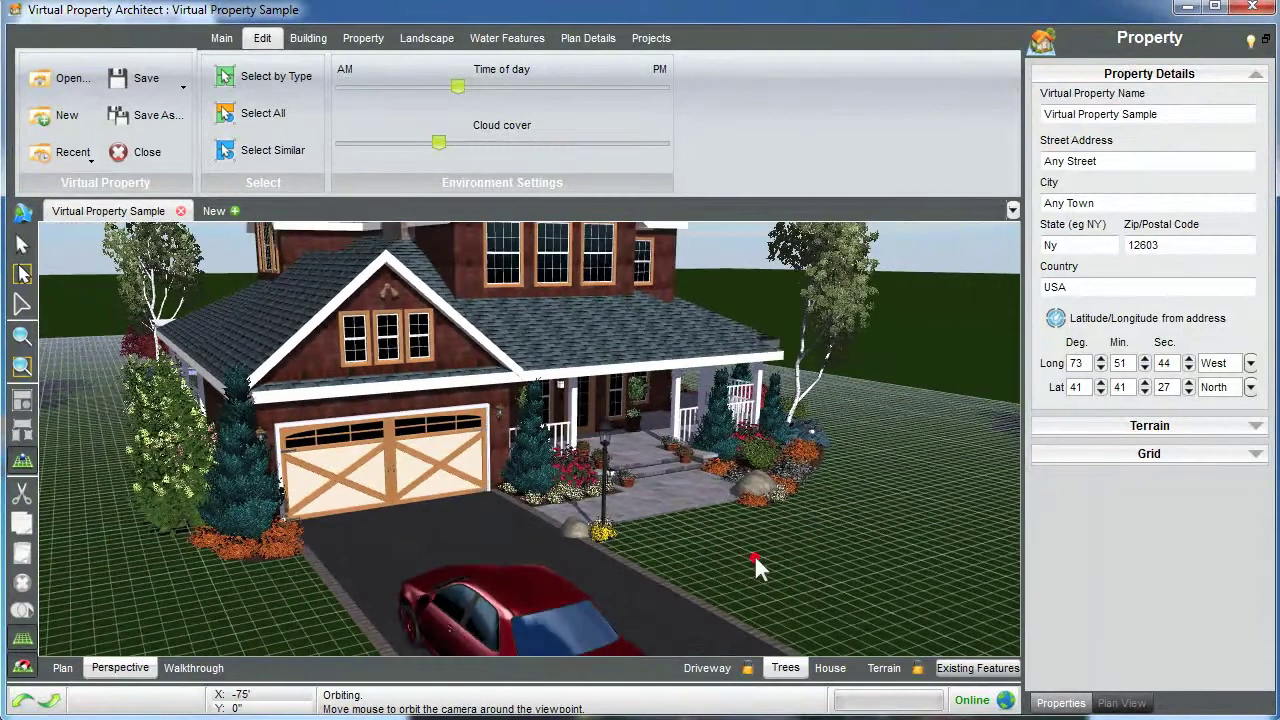
pyautogui.click(755, 565)
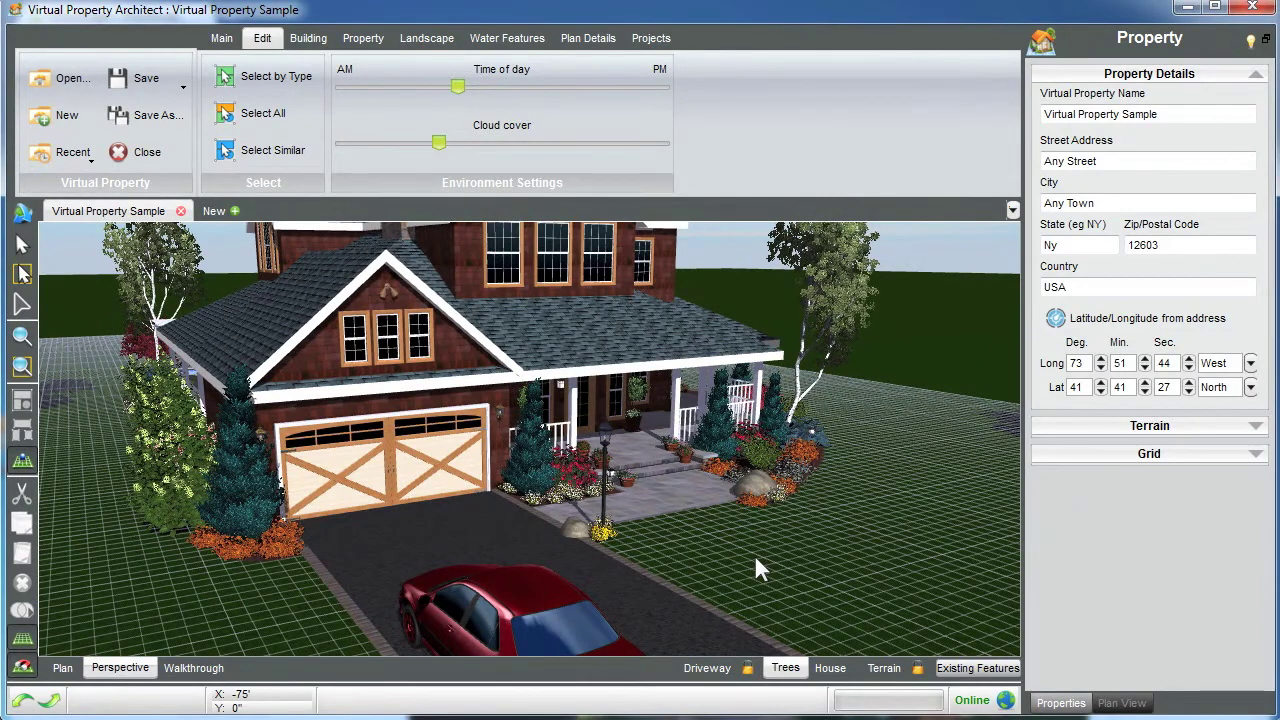
# Shift the camera sideways both ways across the front of the house, back away from it, and move in toward the porch.
pyautogui.press('Left')
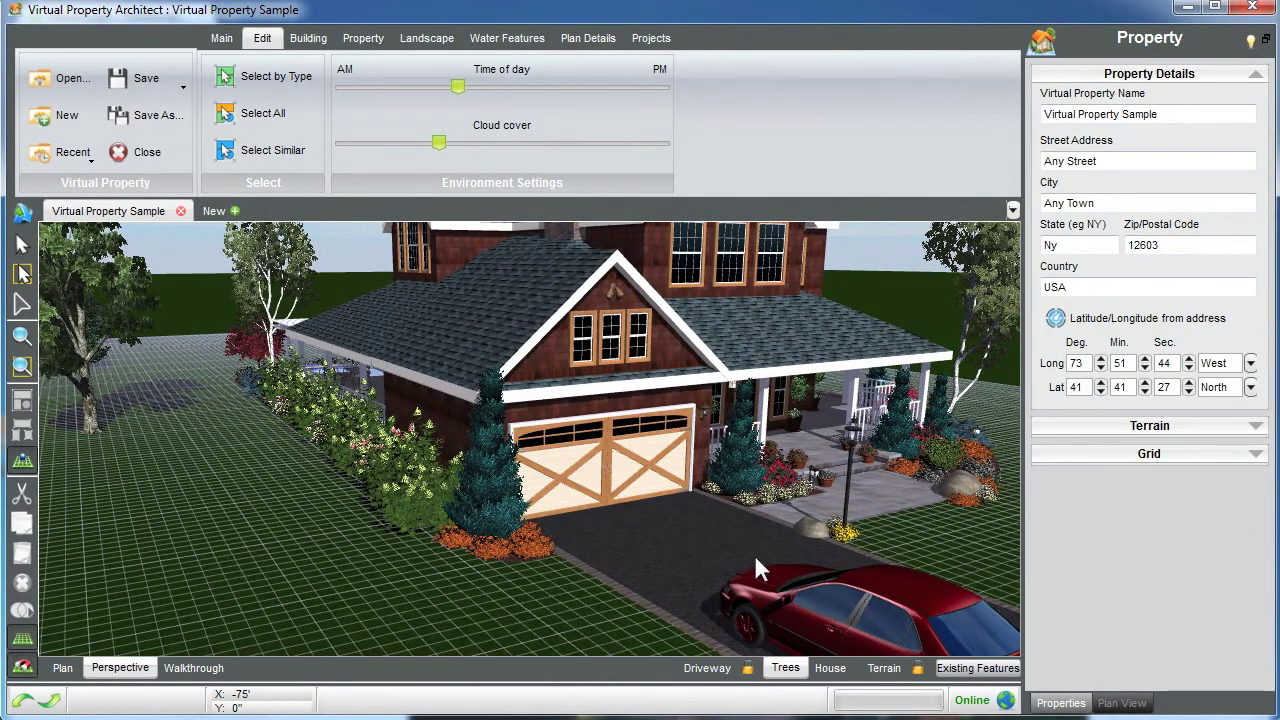
pyautogui.press('Right')
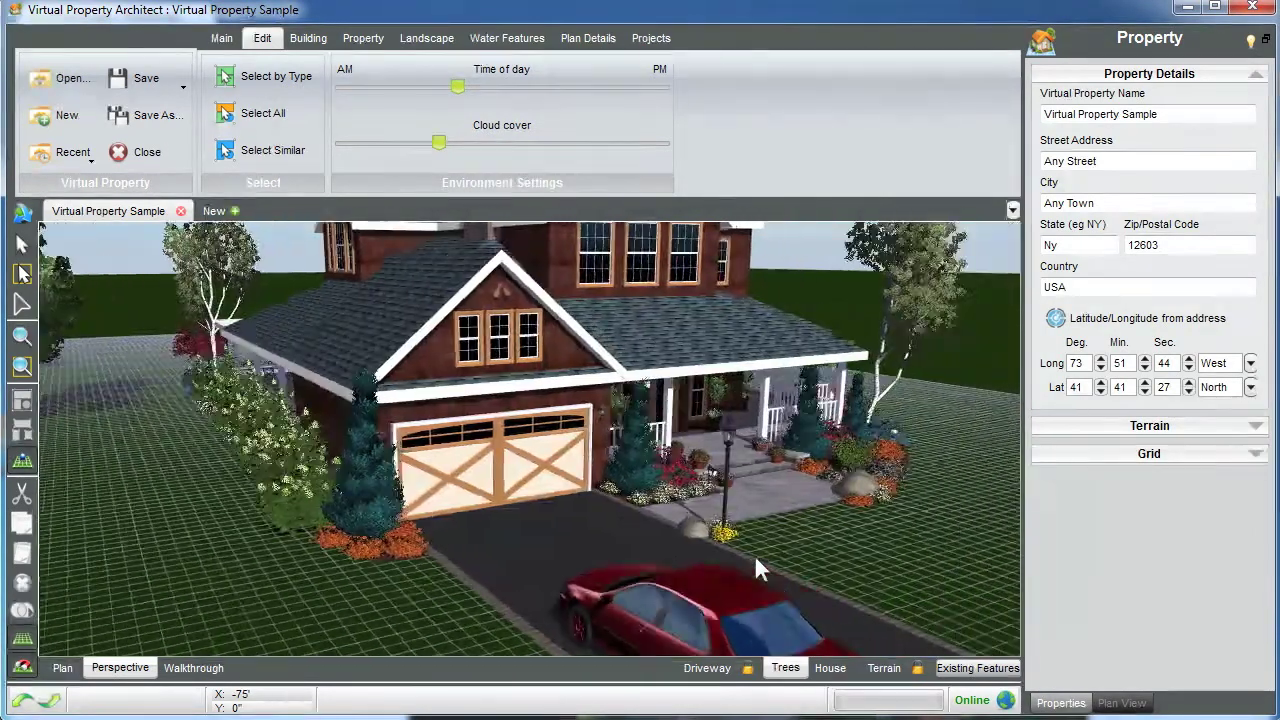
pyautogui.press('Right')
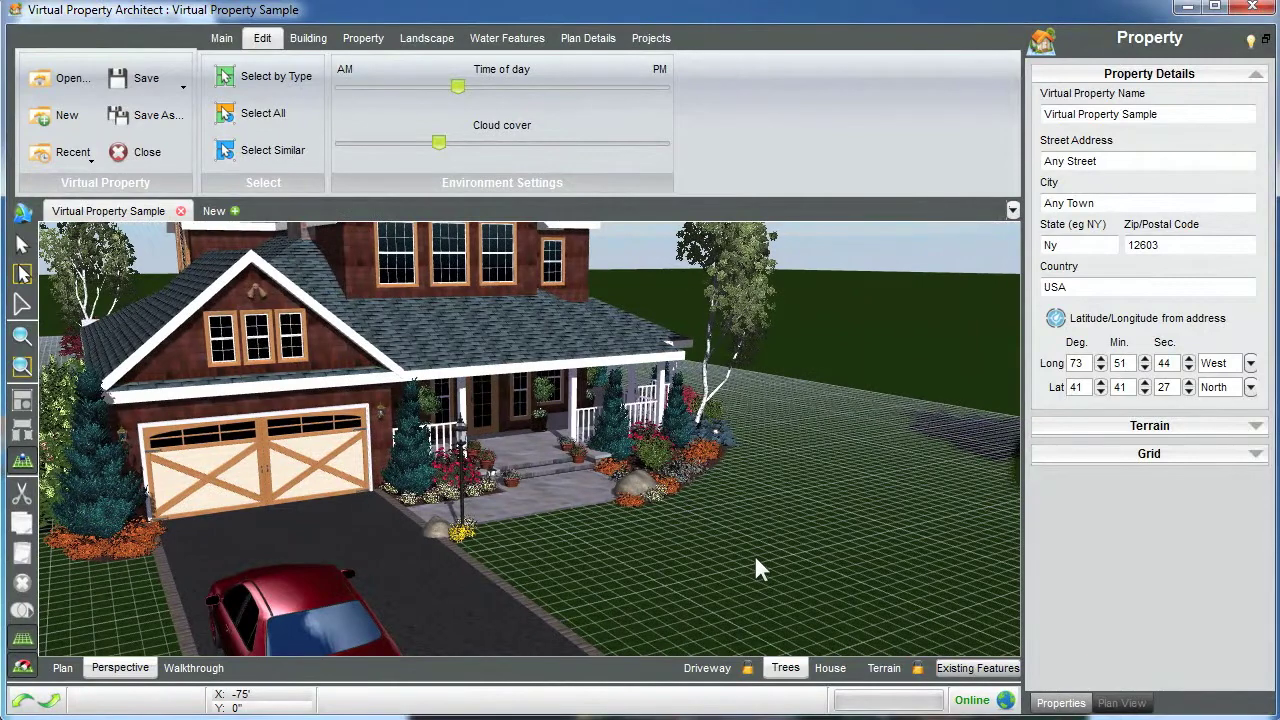
pyautogui.press('Down')
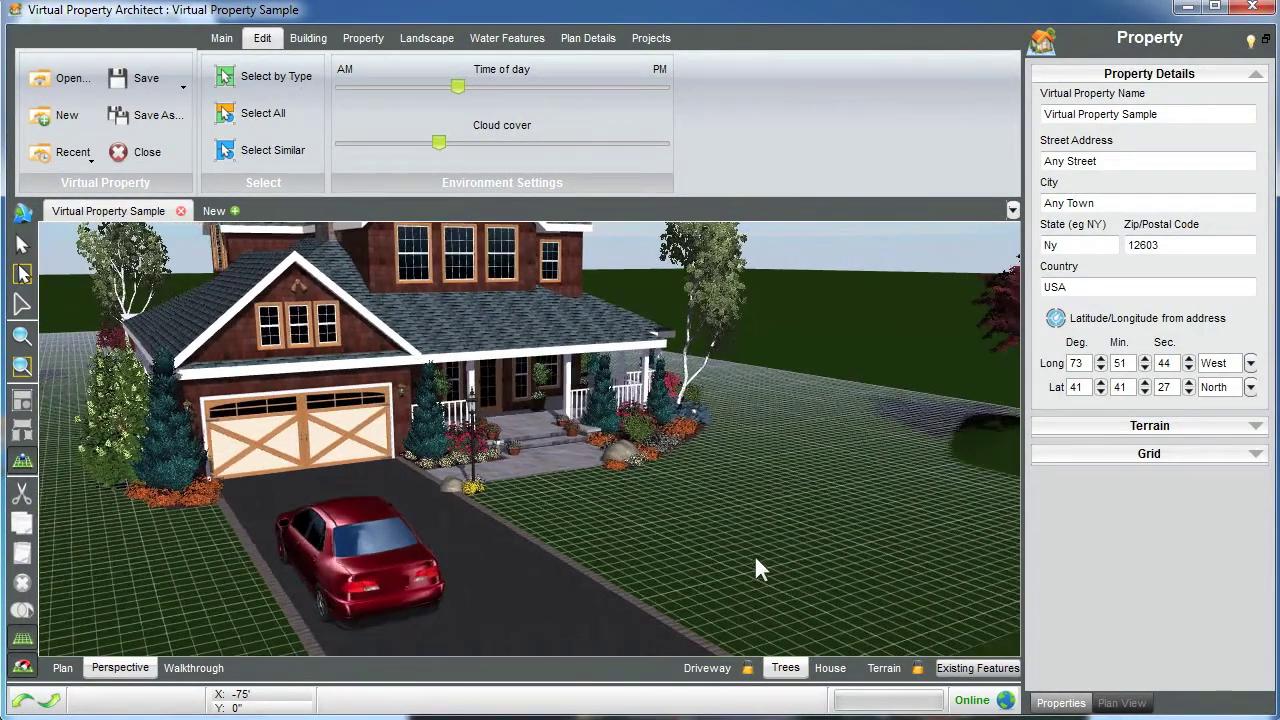
pyautogui.press('Down')
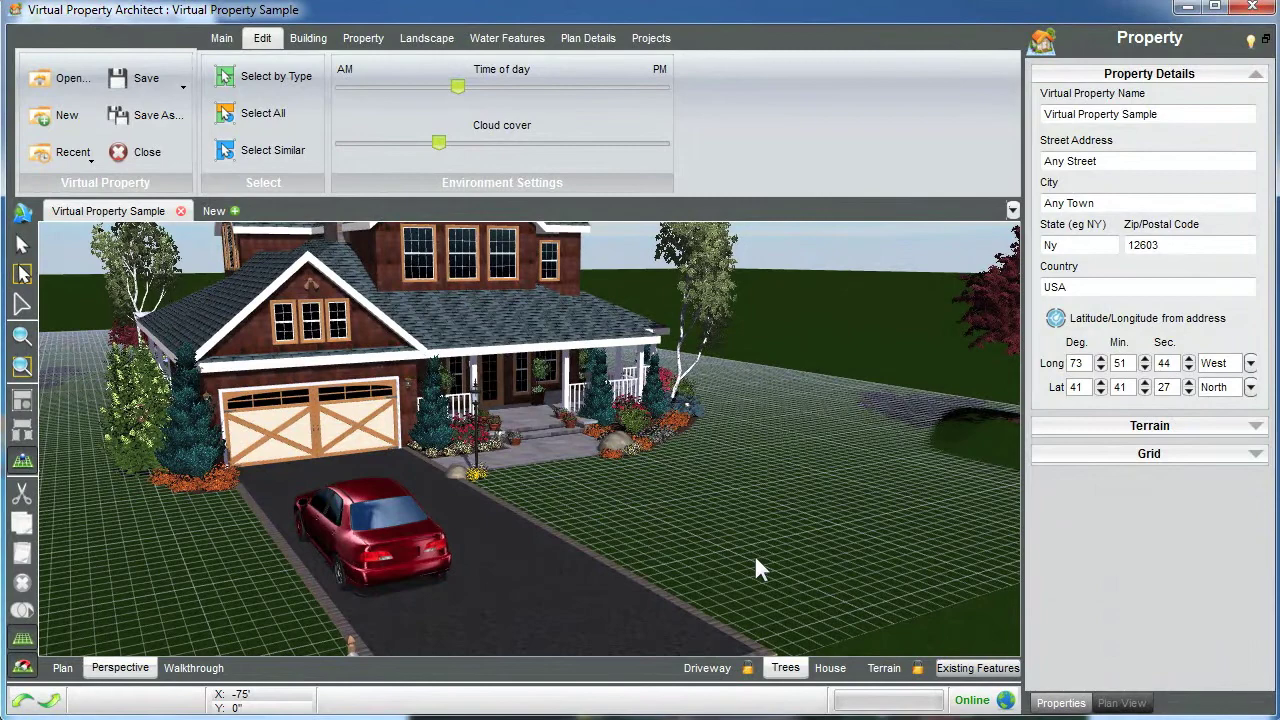
pyautogui.press('Up')
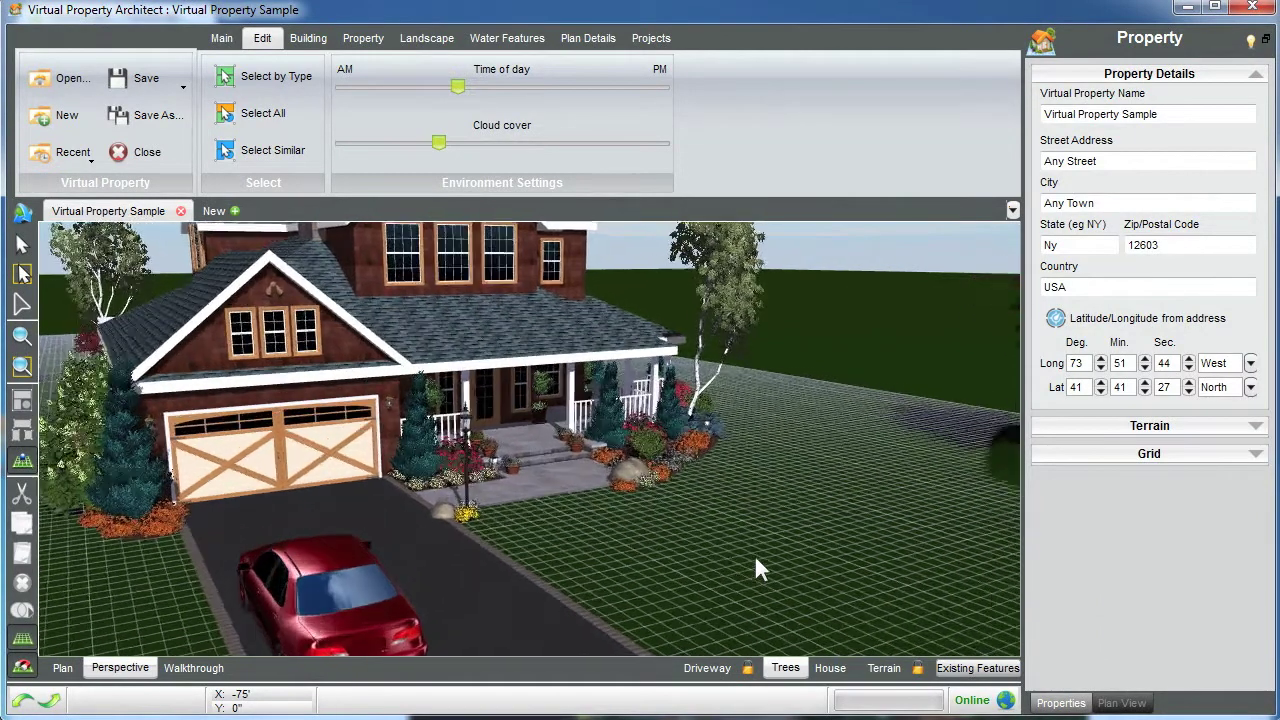
pyautogui.press('Up')
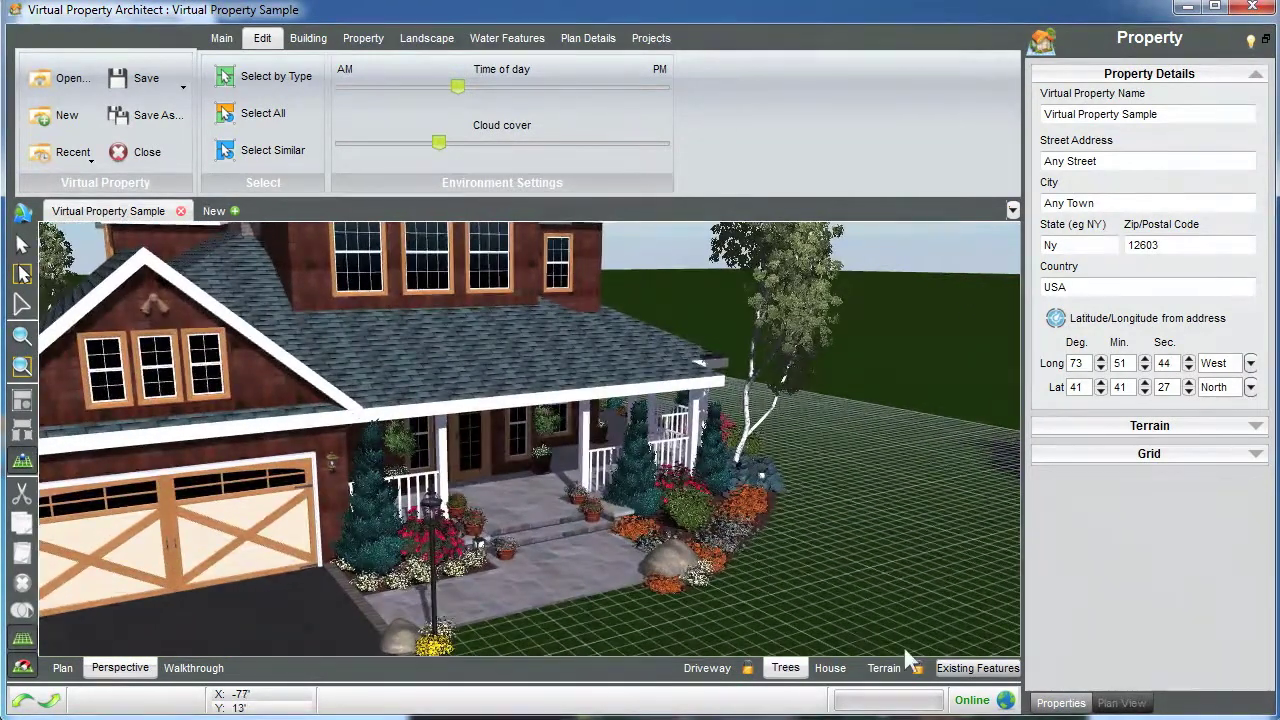
# Orbit and pan around the house to view it from above, from the front and from the garage side.
pyautogui.rightClick(857, 510)
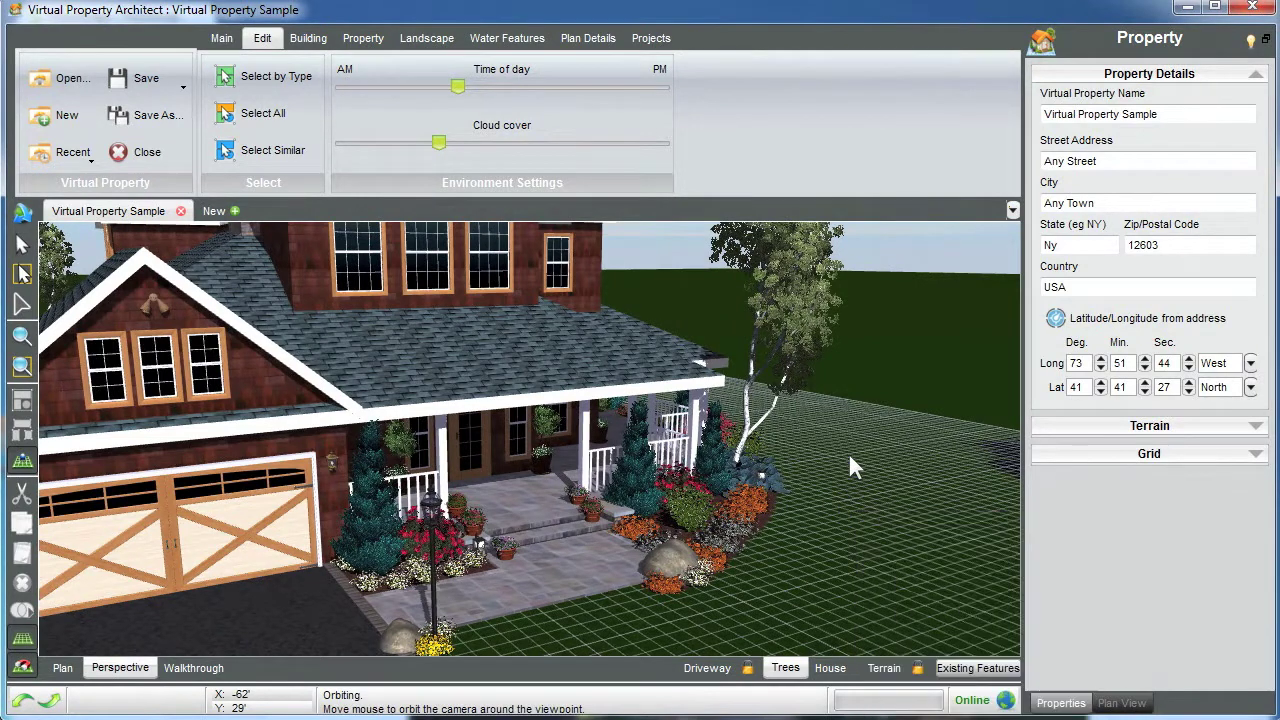
pyautogui.moveTo(850, 458); pyautogui.dragTo(805, 445, button='right')
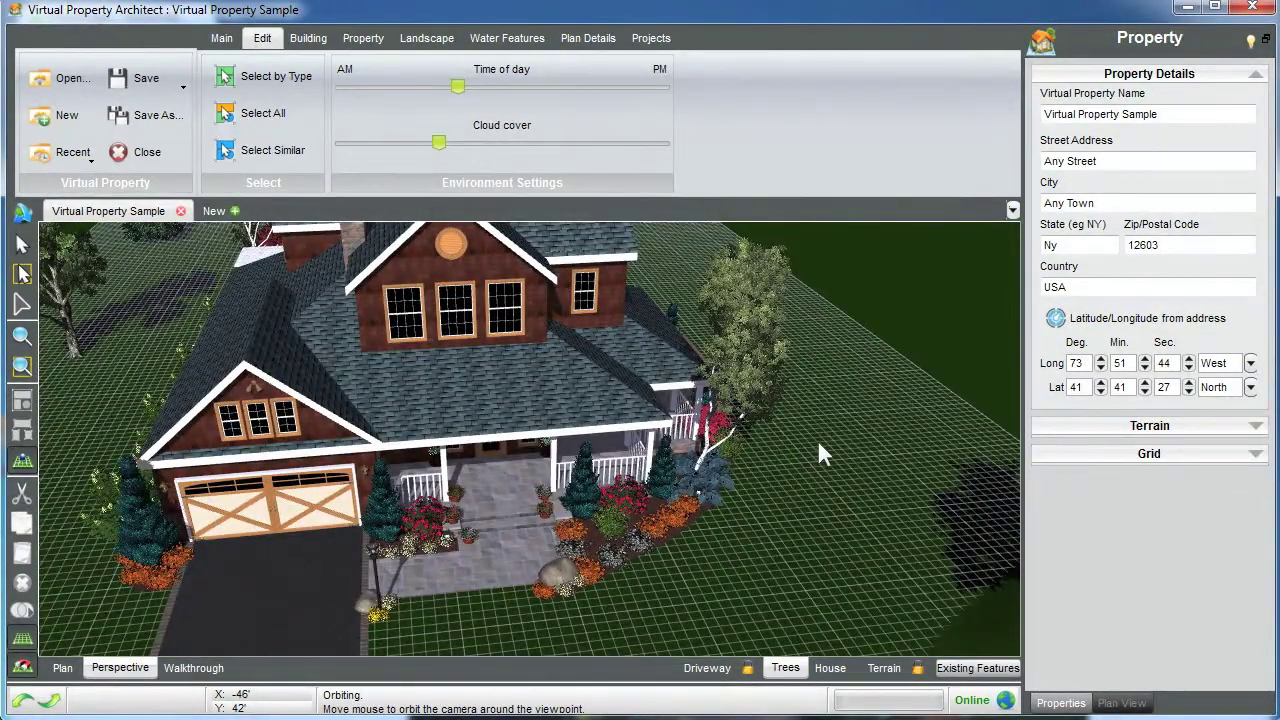
pyautogui.click(860, 412)
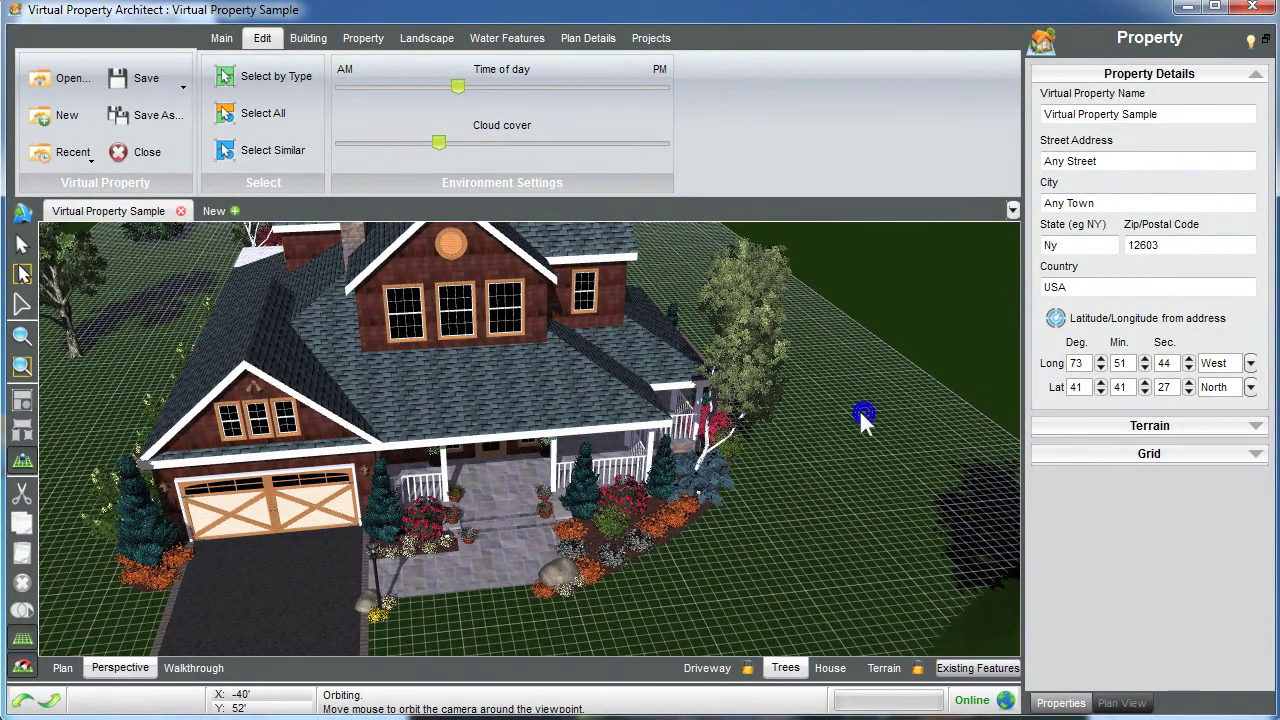
pyautogui.moveTo(836, 415); pyautogui.dragTo(930, 420)
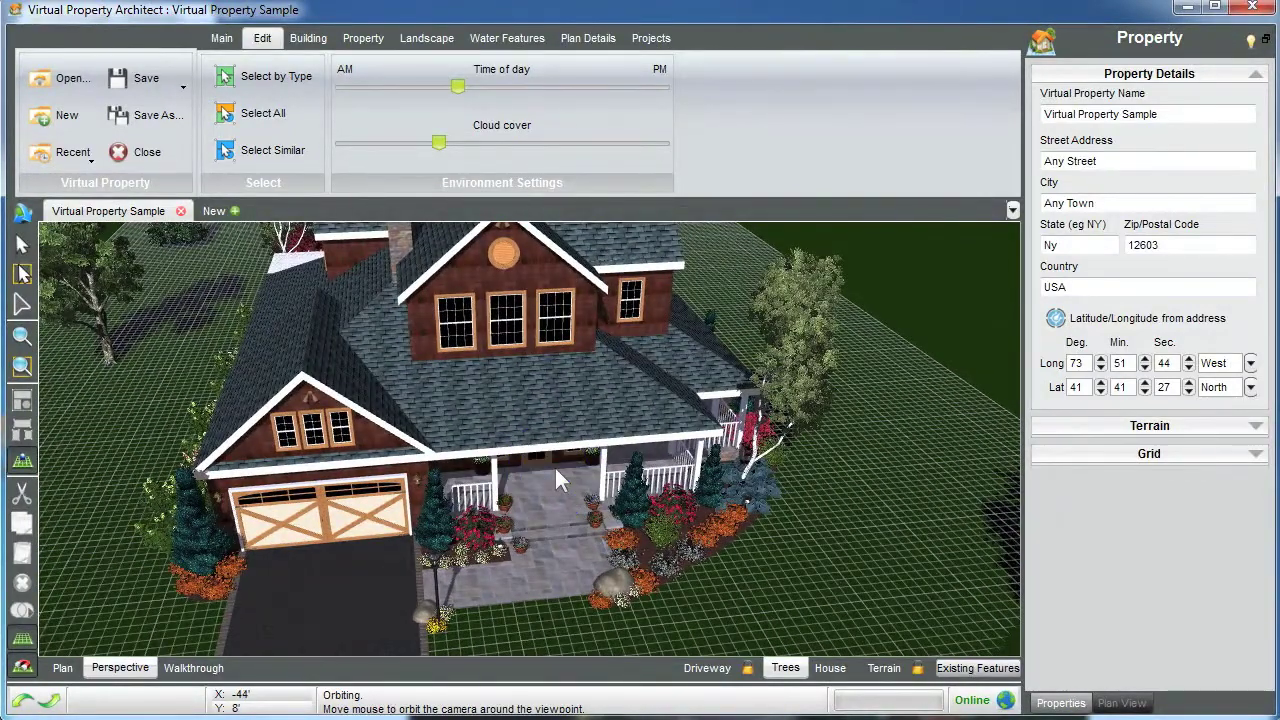
pyautogui.moveTo(560, 483); pyautogui.dragTo(610, 430)
pyautogui.click(197, 368)
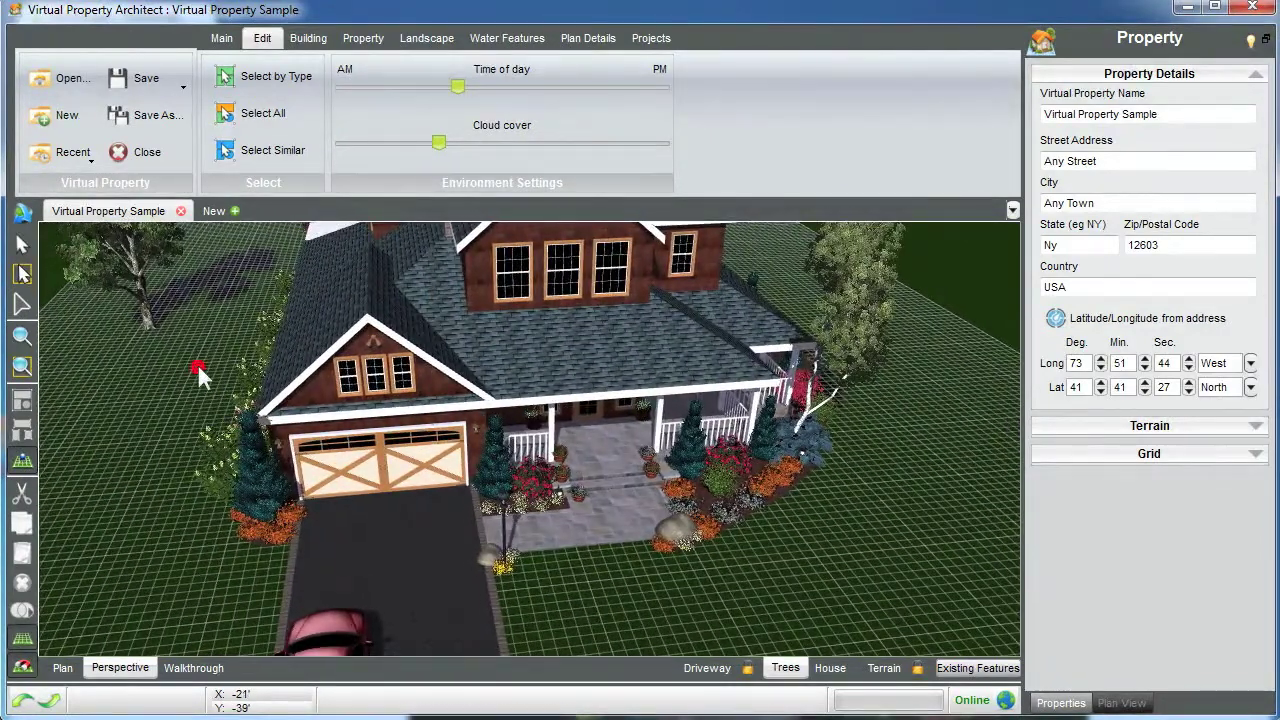
pyautogui.moveTo(183, 360); pyautogui.dragTo(223, 349)
pyautogui.click(921, 396)
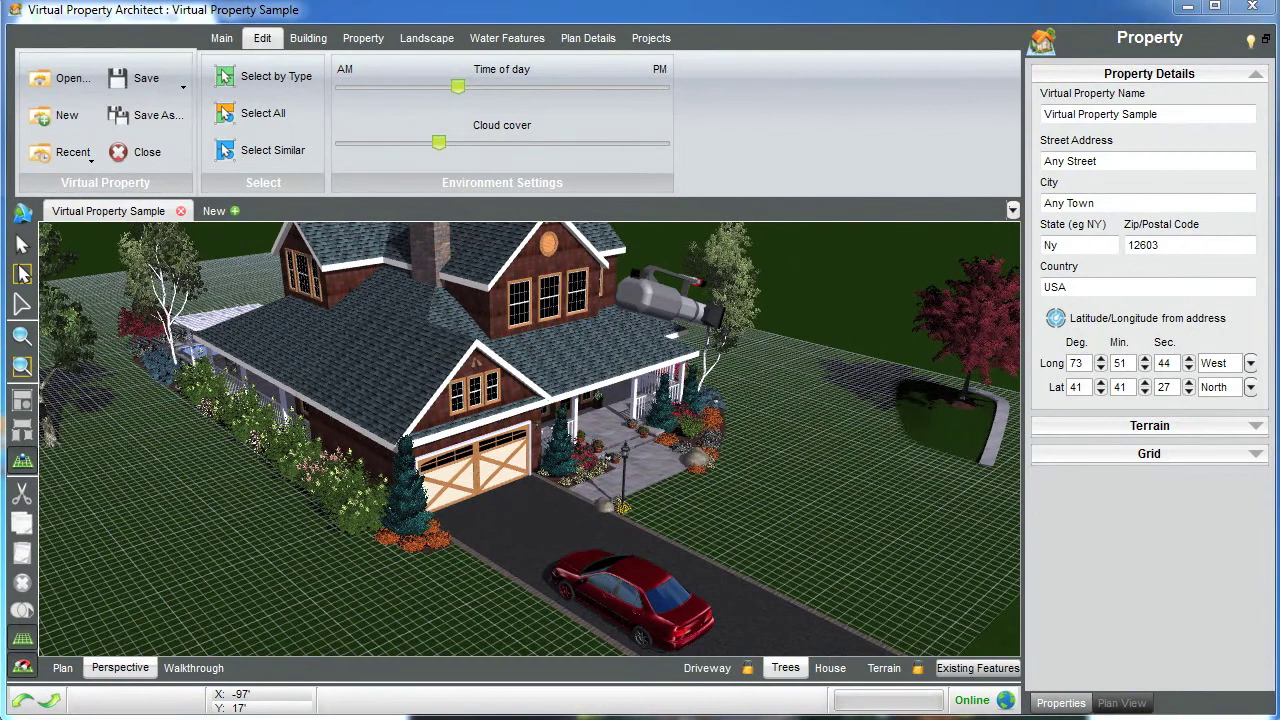
# Select the garage section of the house, zoom to it and orbit to face its front gable.
pyautogui.click(477, 368)
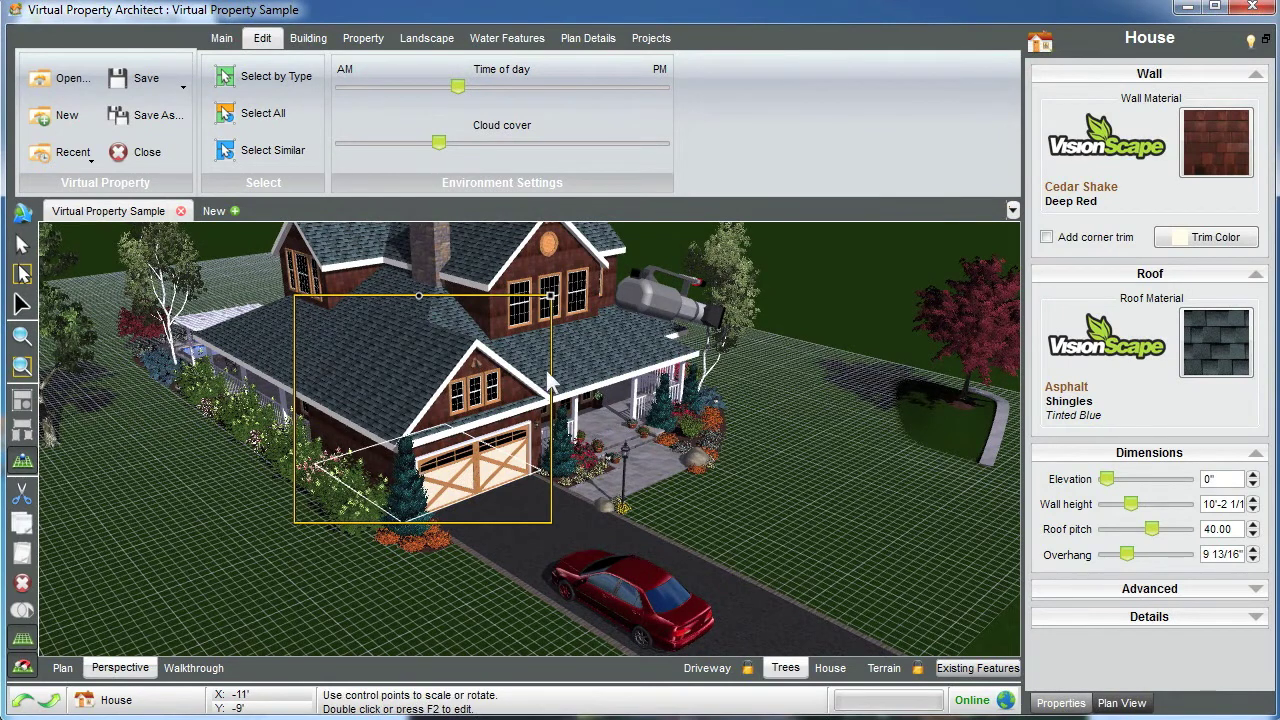
pyautogui.click(22, 335)
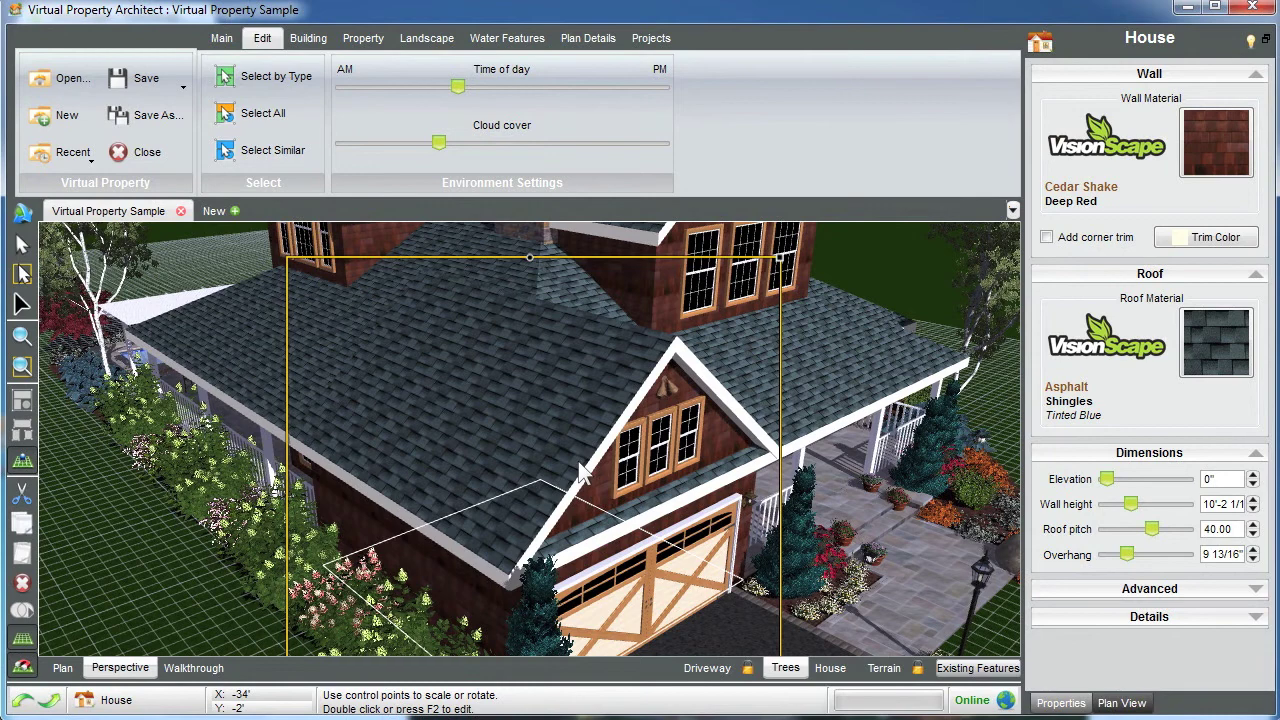
pyautogui.moveTo(584, 475); pyautogui.dragTo(539, 422, button='right')
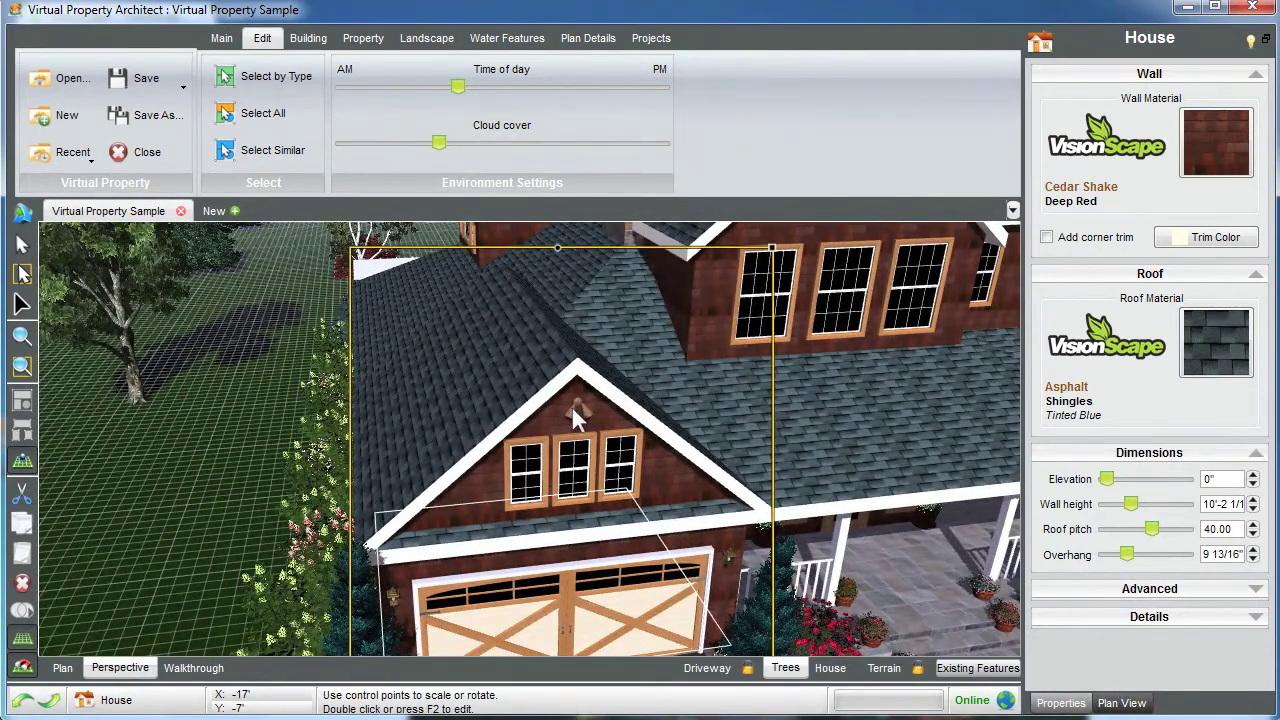
# Select the dual spot light in the garage gable, zoom to it and pull back to show the gable peak.
pyautogui.click(573, 410)
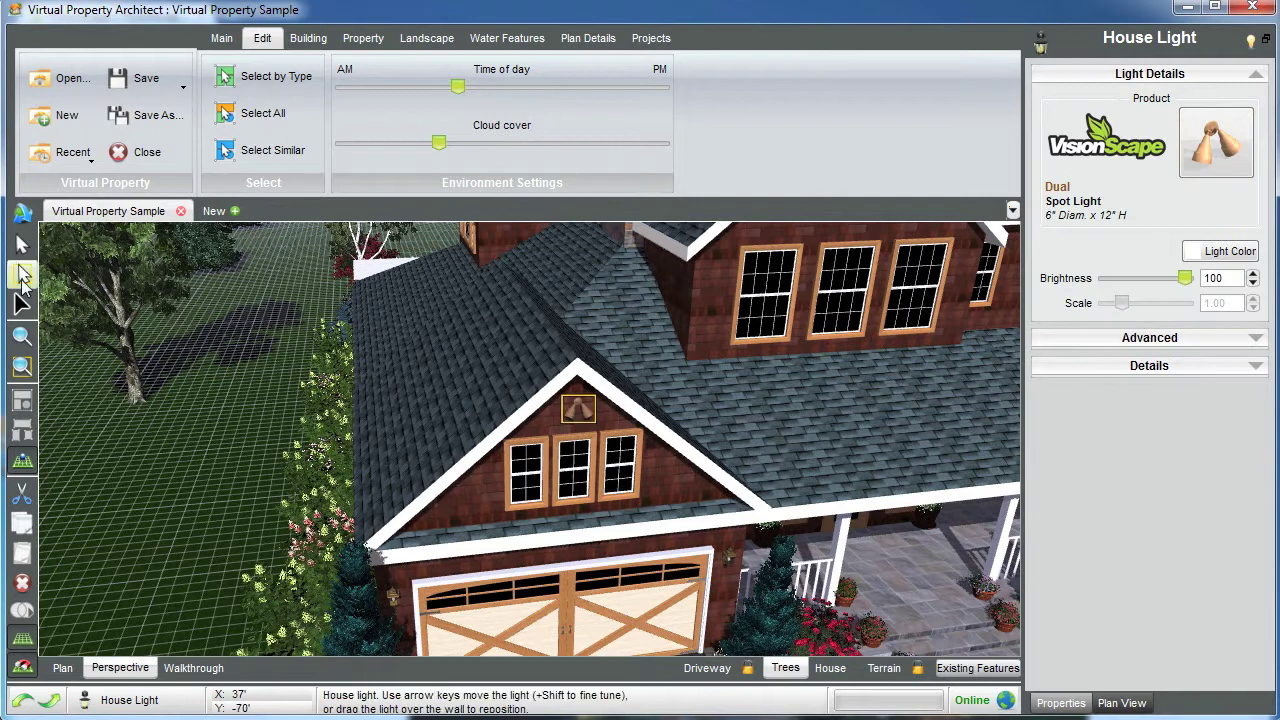
pyautogui.click(22, 336)
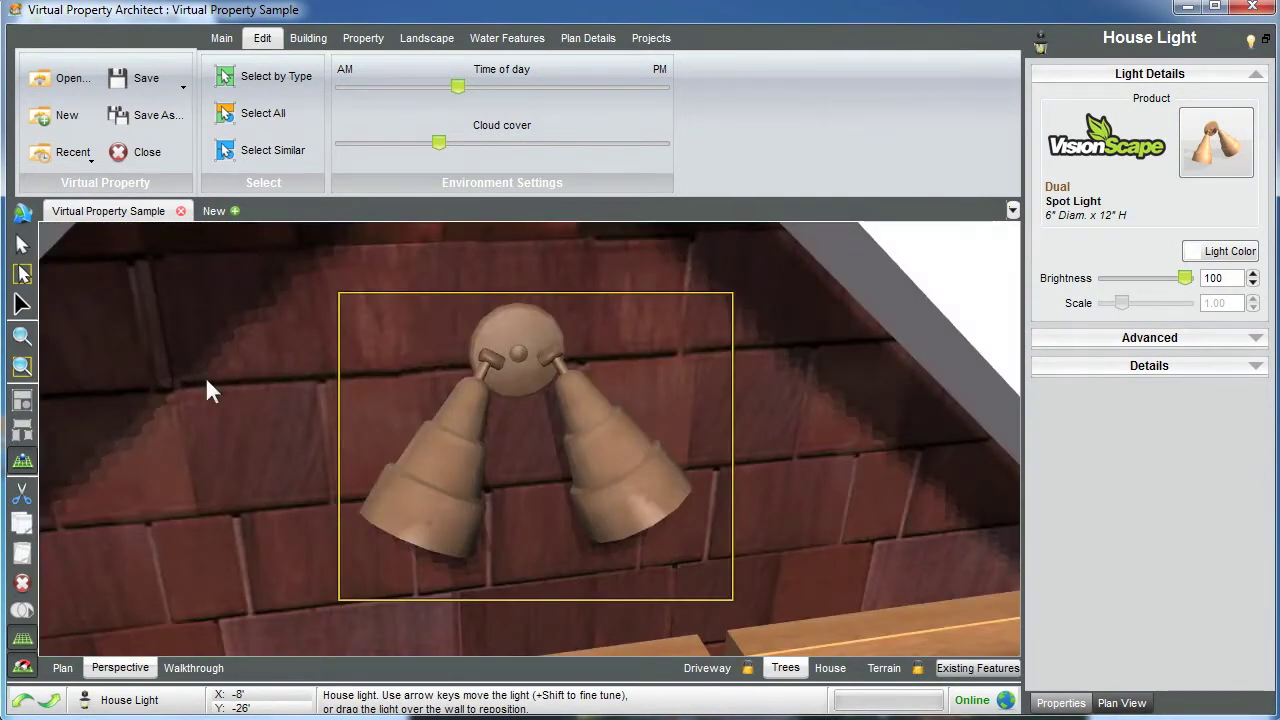
pyautogui.scroll(-3, 205, 376)
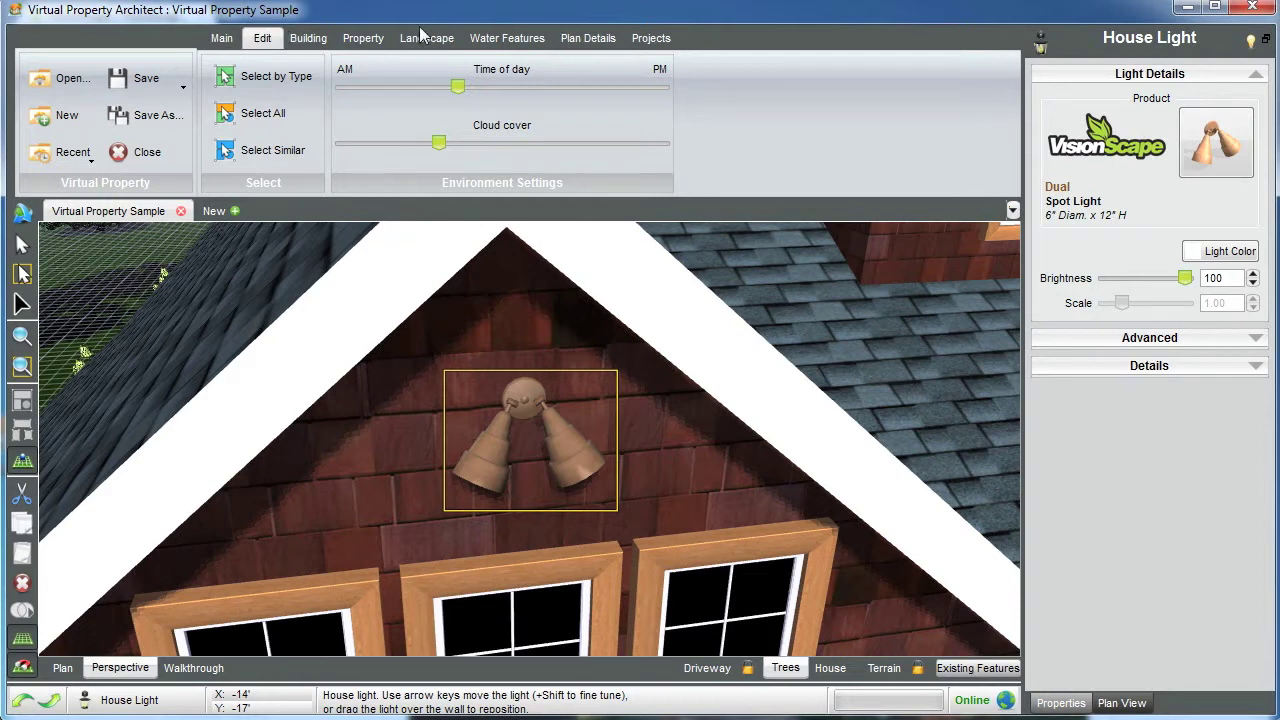
pyautogui.click(218, 38)
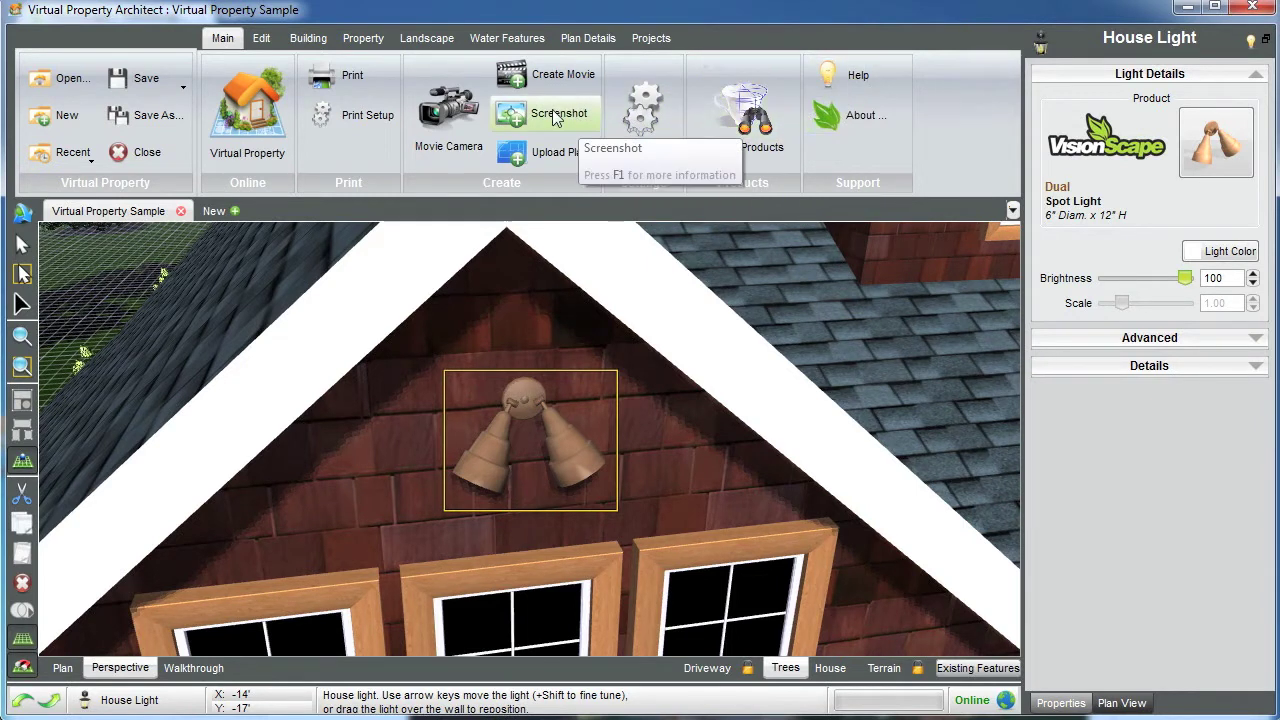
pyautogui.click(264, 38)
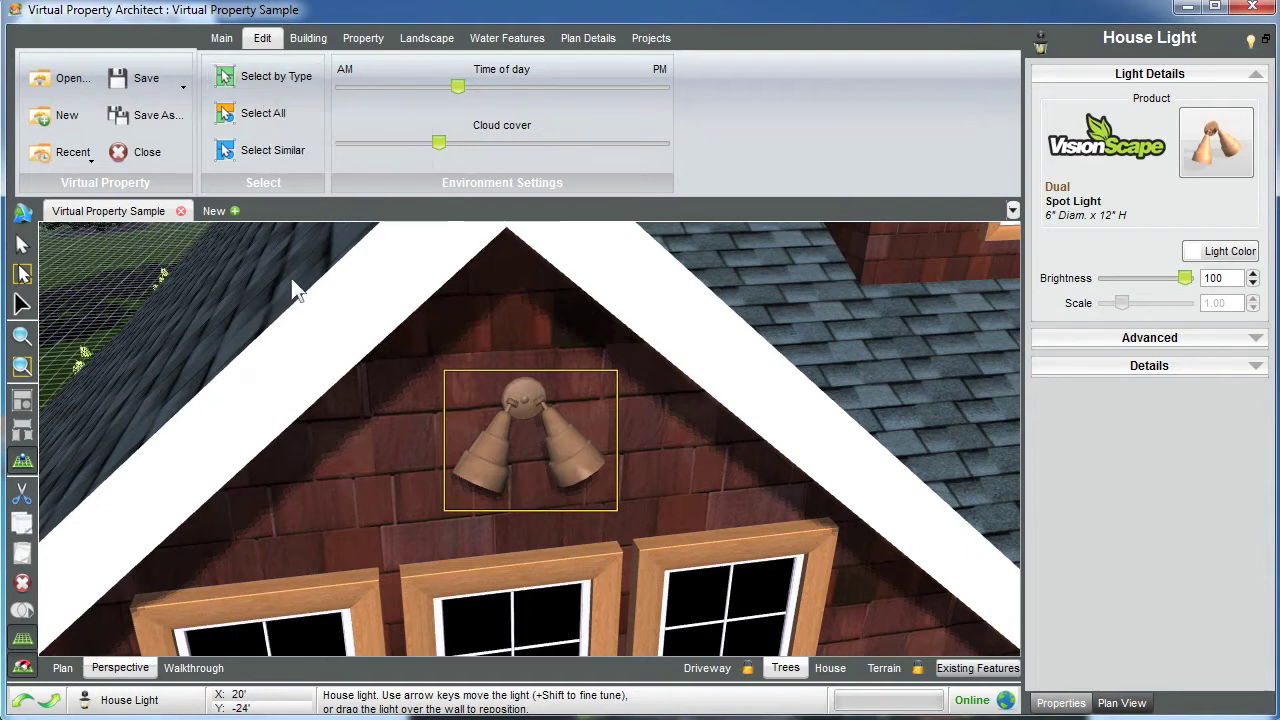
# Select all lights similar to the gable spot light and set the time of day to the latest PM setting.
pyautogui.scroll(-5, 292, 283)
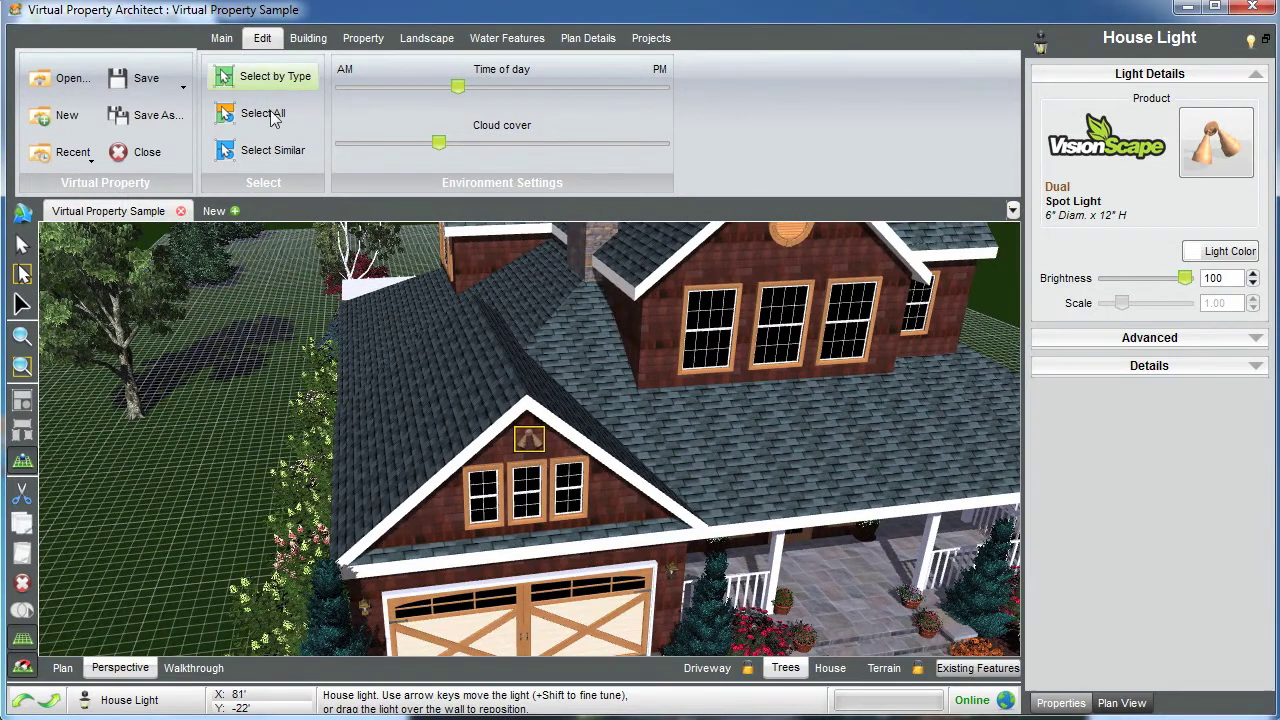
pyautogui.click(270, 150)
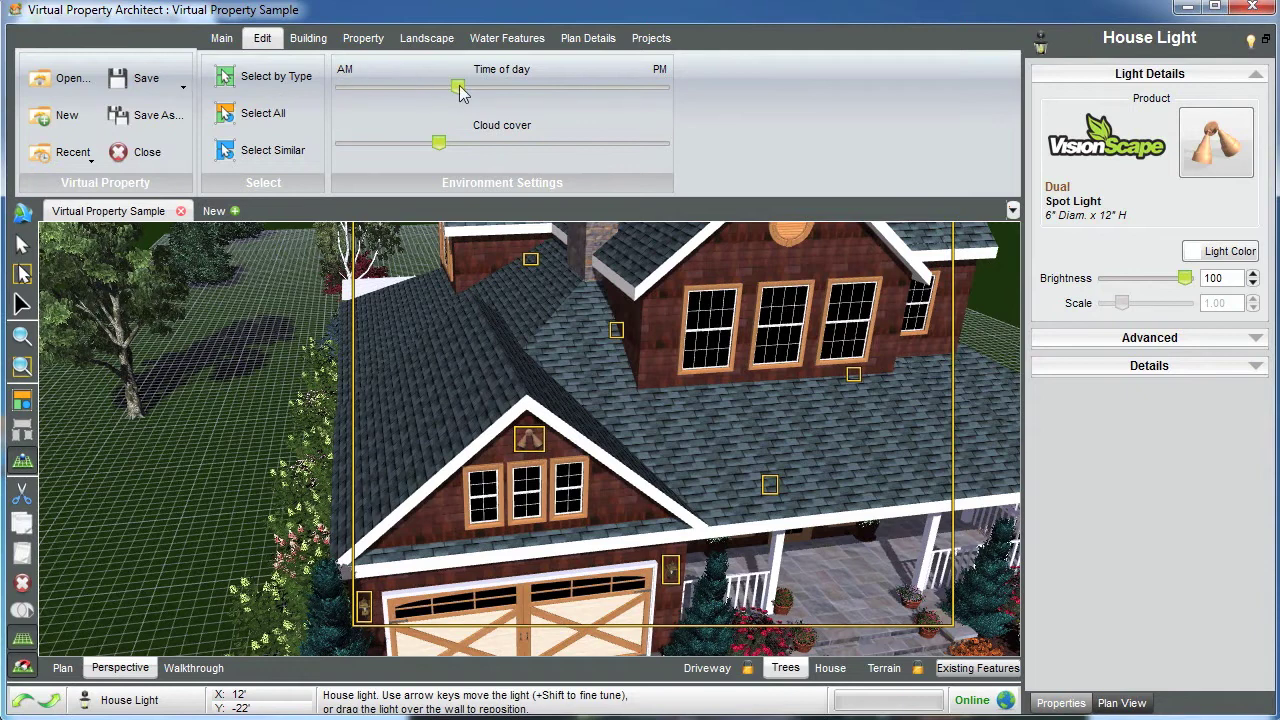
pyautogui.moveTo(457, 87); pyautogui.dragTo(670, 92)
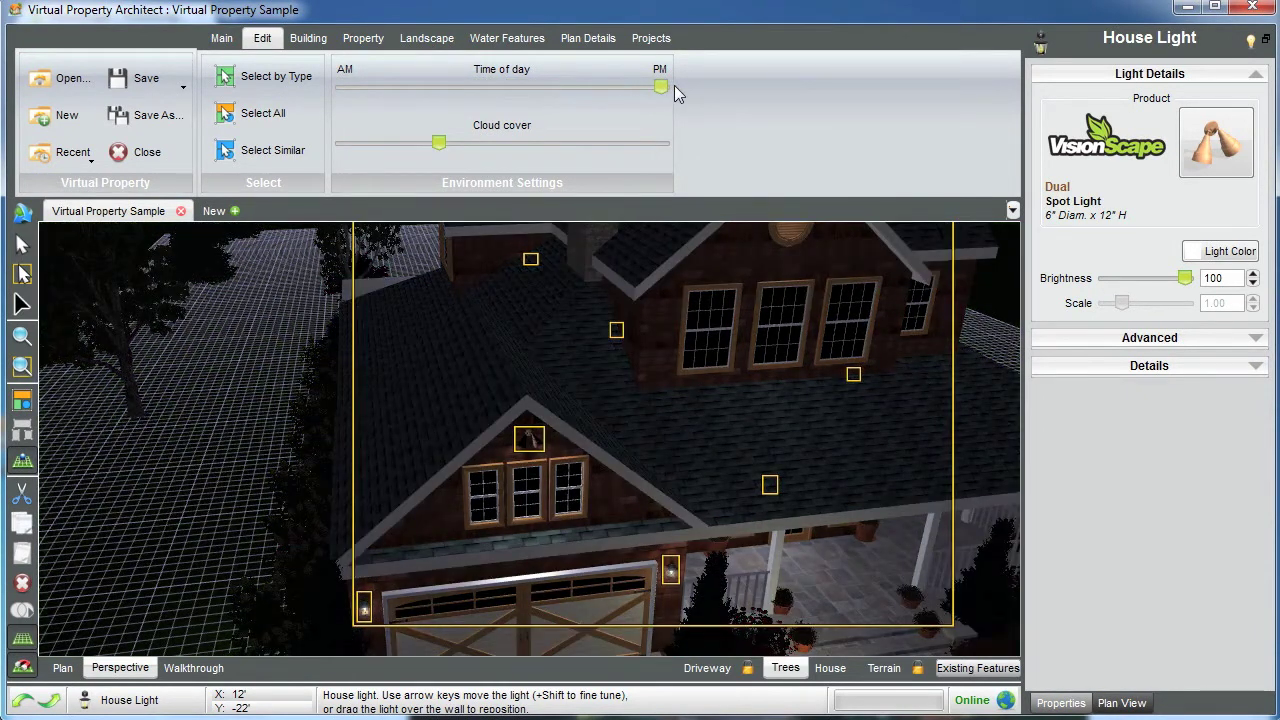
# Select the garage section of the house and zoom to a rectangle around the gable's spot light and windows.
pyautogui.click(293, 440)
pyautogui.click(22, 366)
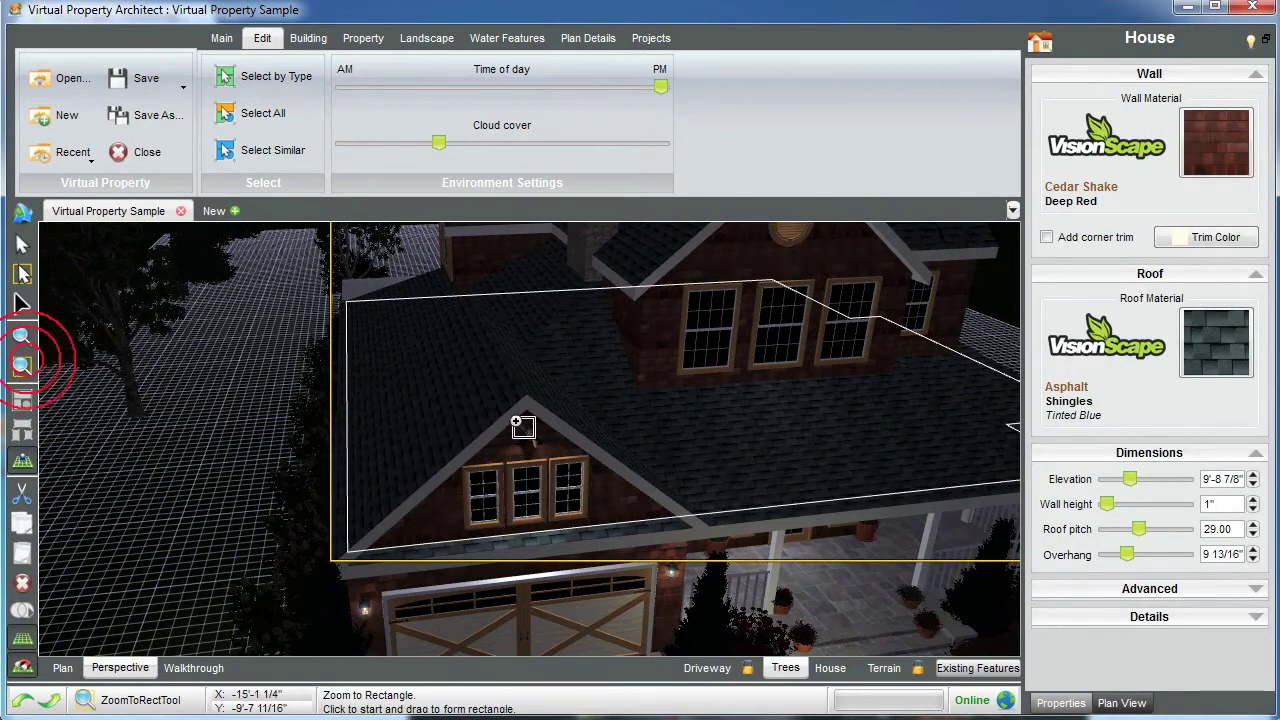
pyautogui.click(485, 410)
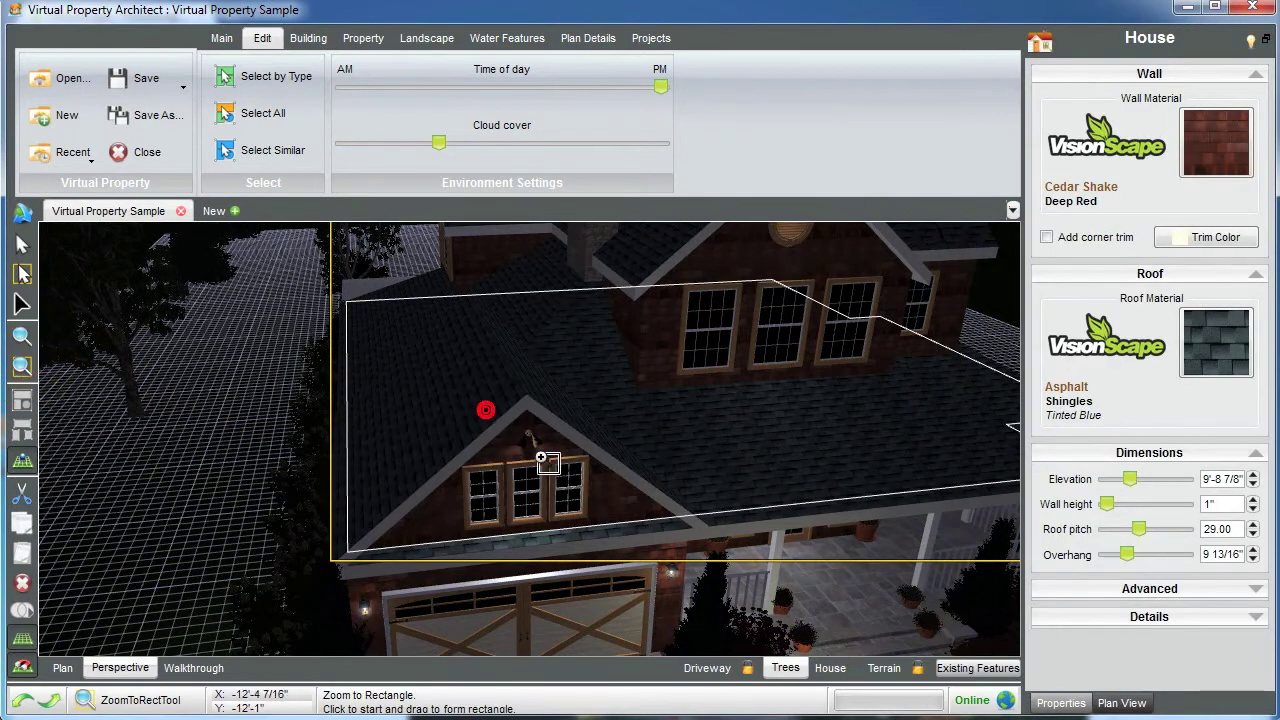
pyautogui.click(592, 503)
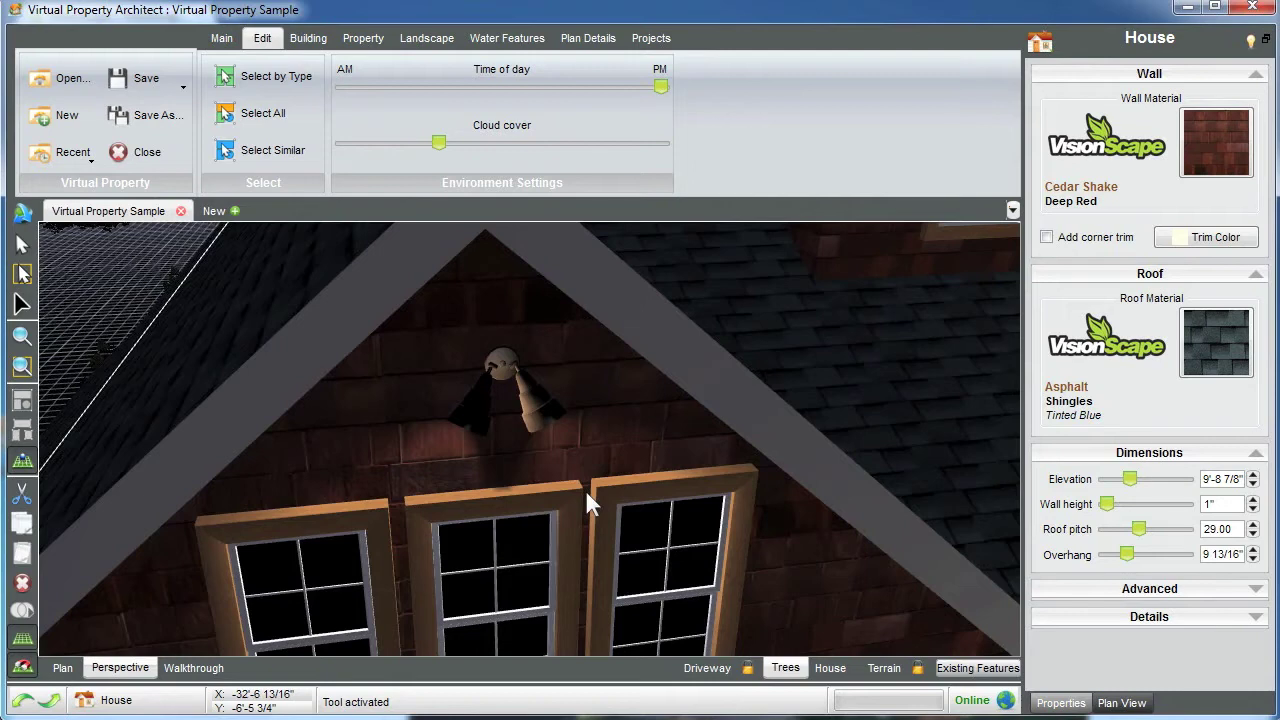
# Pull back from the garage gable and return the time of day to daylight, slightly before the middle of the AM–PM range.
pyautogui.scroll(-3, 586, 492)
pyautogui.moveTo(586, 492)
pyautogui.mouseDown(button='middle')
pyautogui.moveTo(571, 506)
pyautogui.moveTo(605, 496)
pyautogui.mouseUp(button='middle')
pyautogui.moveTo(659, 87); pyautogui.dragTo(452, 90)
# Examine the available Building, Property, Landscape and Water Features commands while keeping the garage and porch in view.
pyautogui.click(308, 38)
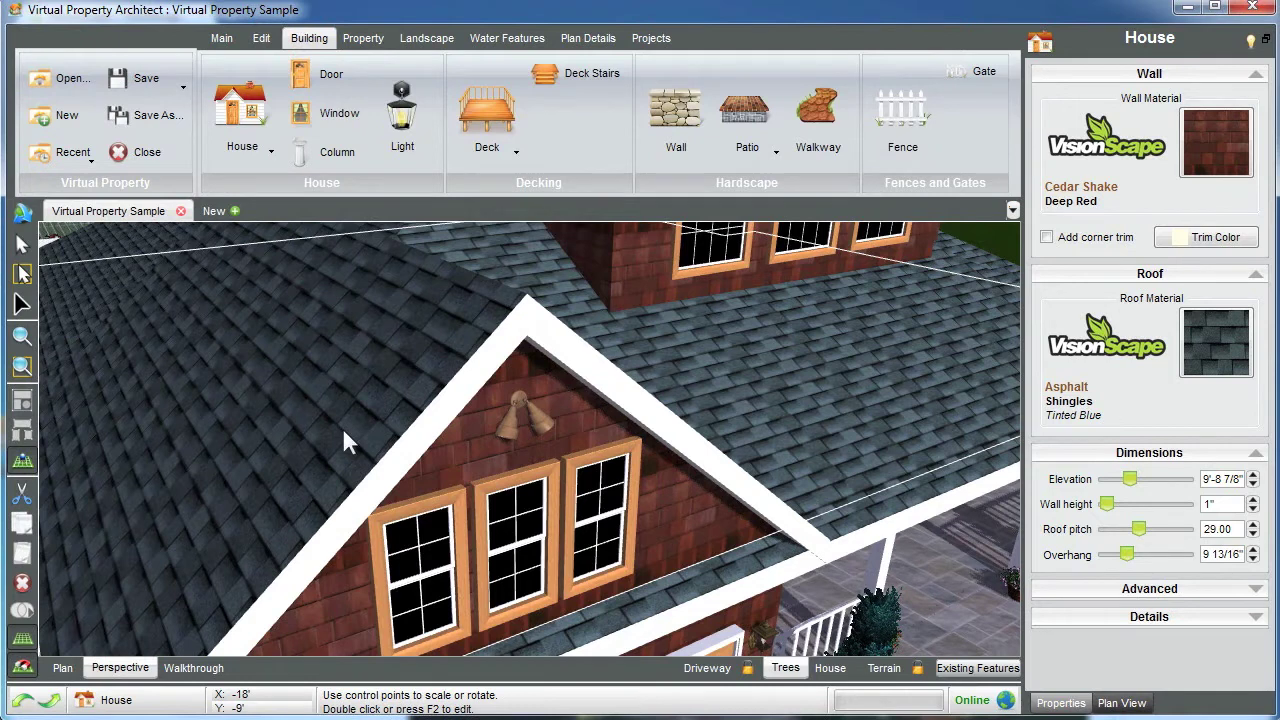
pyautogui.scroll(-4, 344, 441)
pyautogui.scroll(-1, 344, 434)
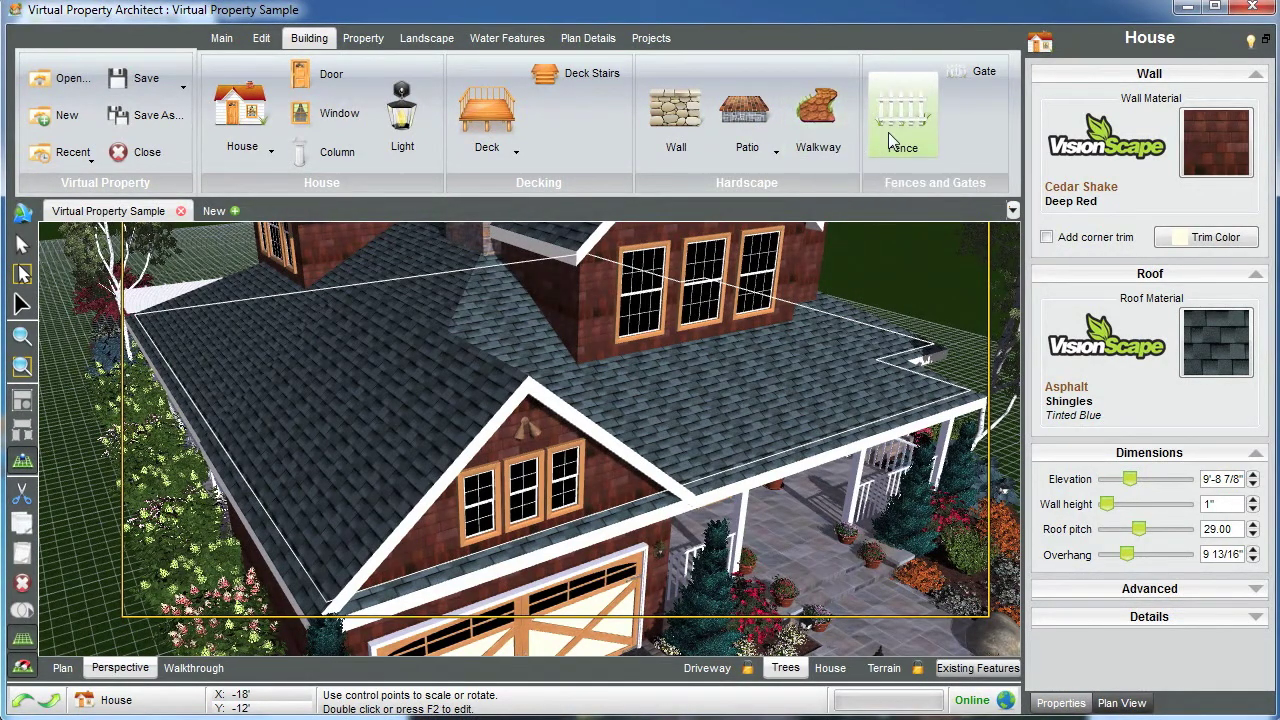
pyautogui.click(364, 38)
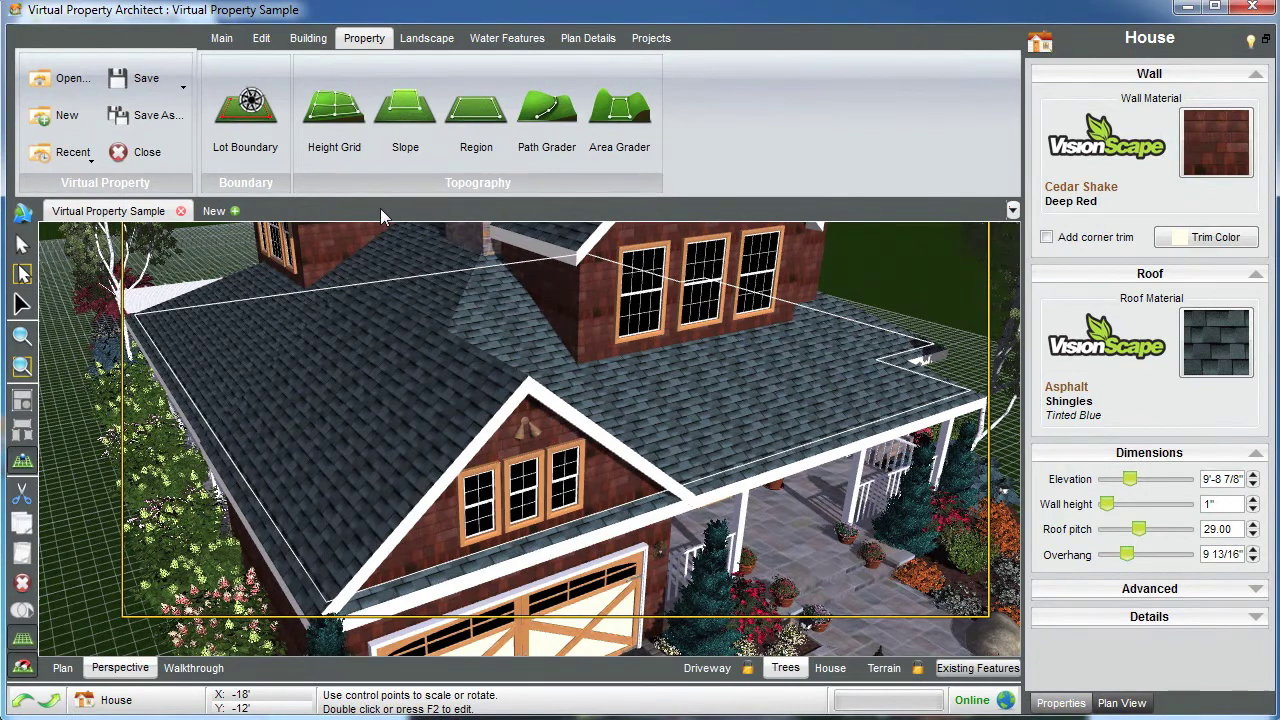
pyautogui.click(438, 40)
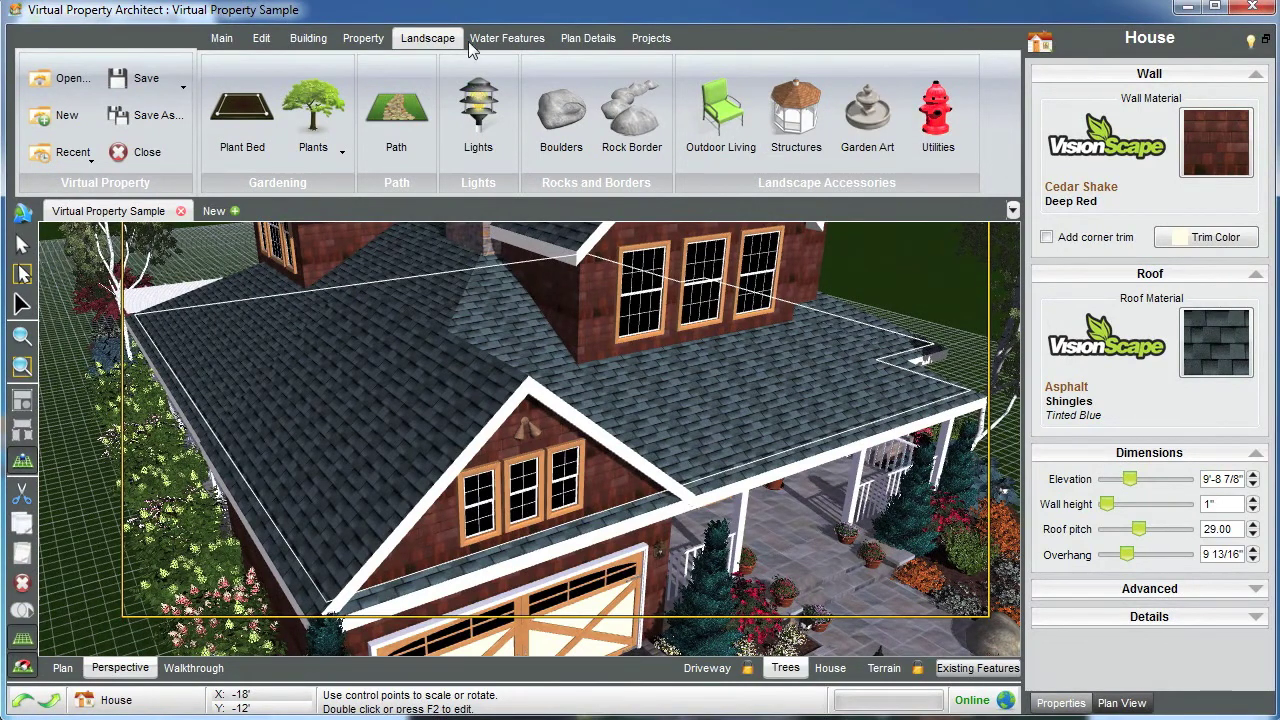
pyautogui.click(500, 38)
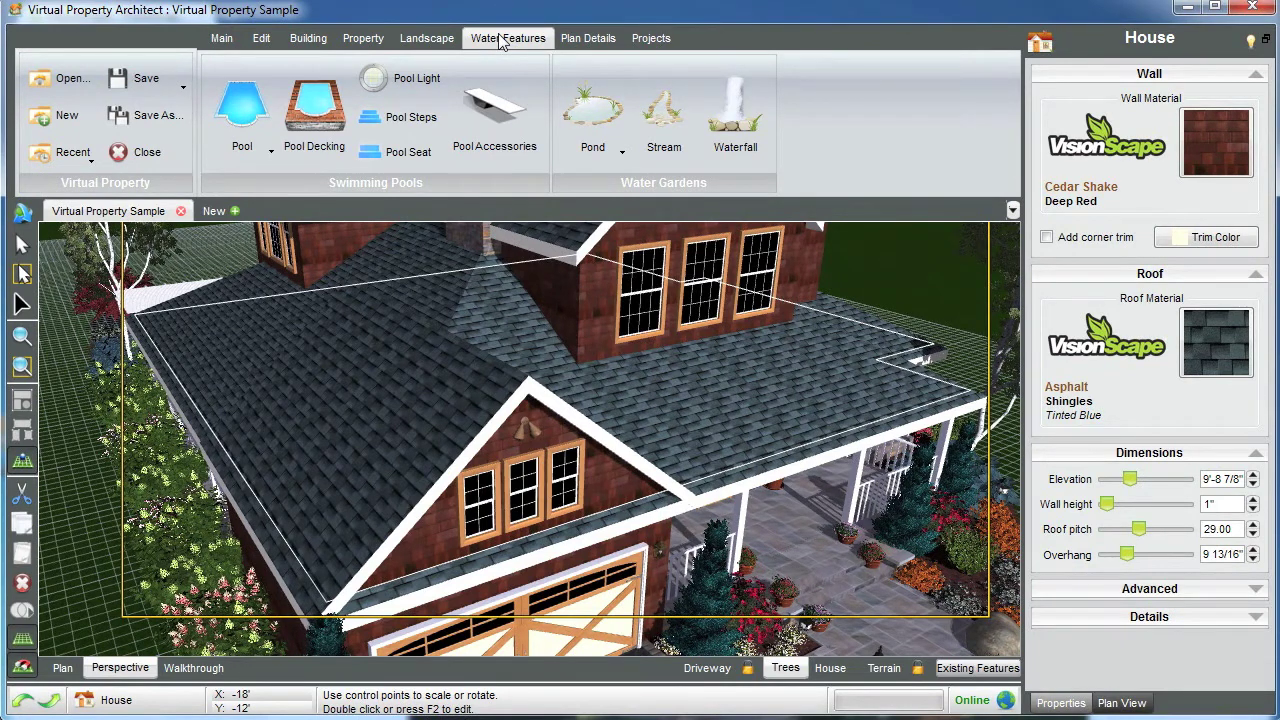
# Display the Plan Details commands with the plan view and zoom out to fit the entire Sample Master Plan.
pyautogui.click(592, 37)
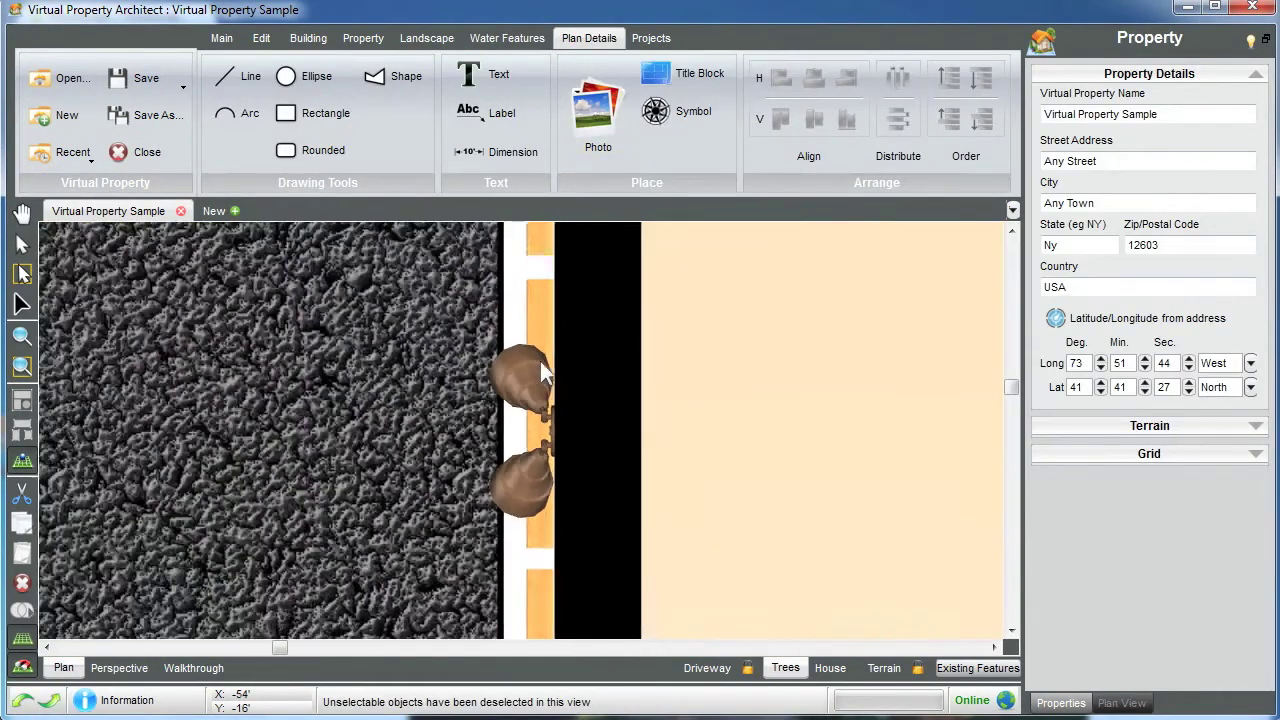
pyautogui.scroll(-5, 541, 365)
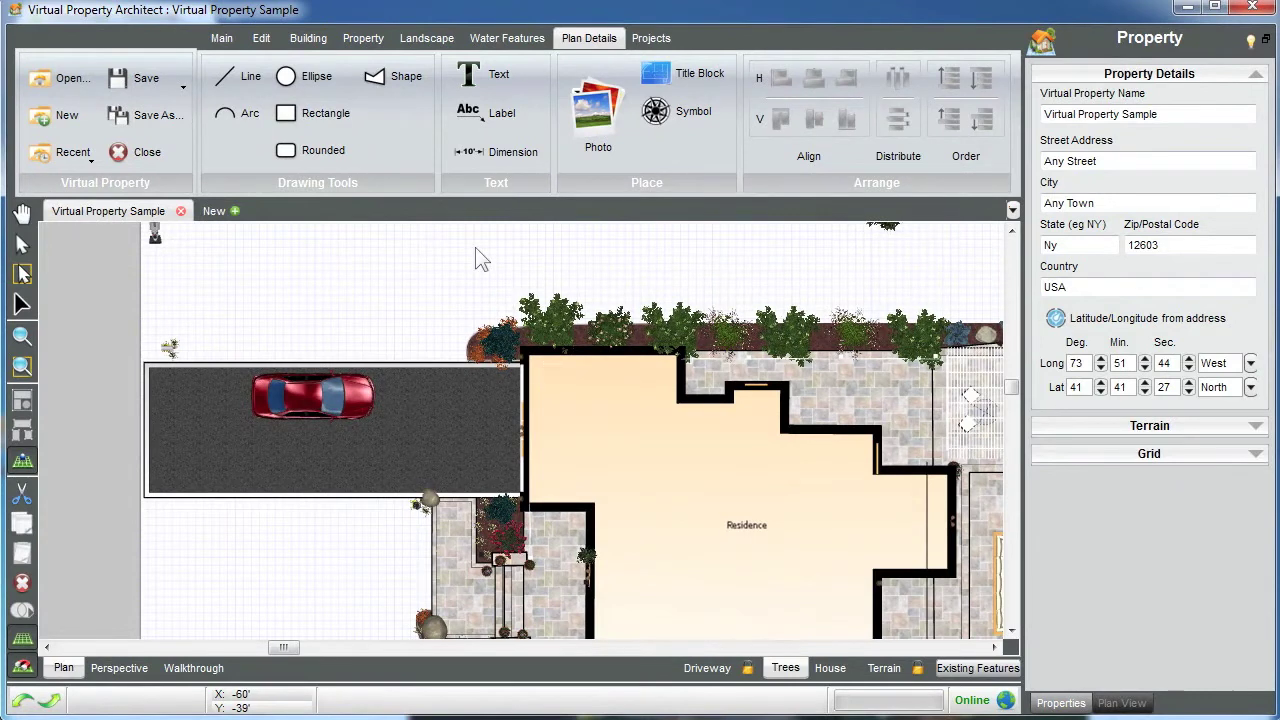
pyautogui.click(22, 336)
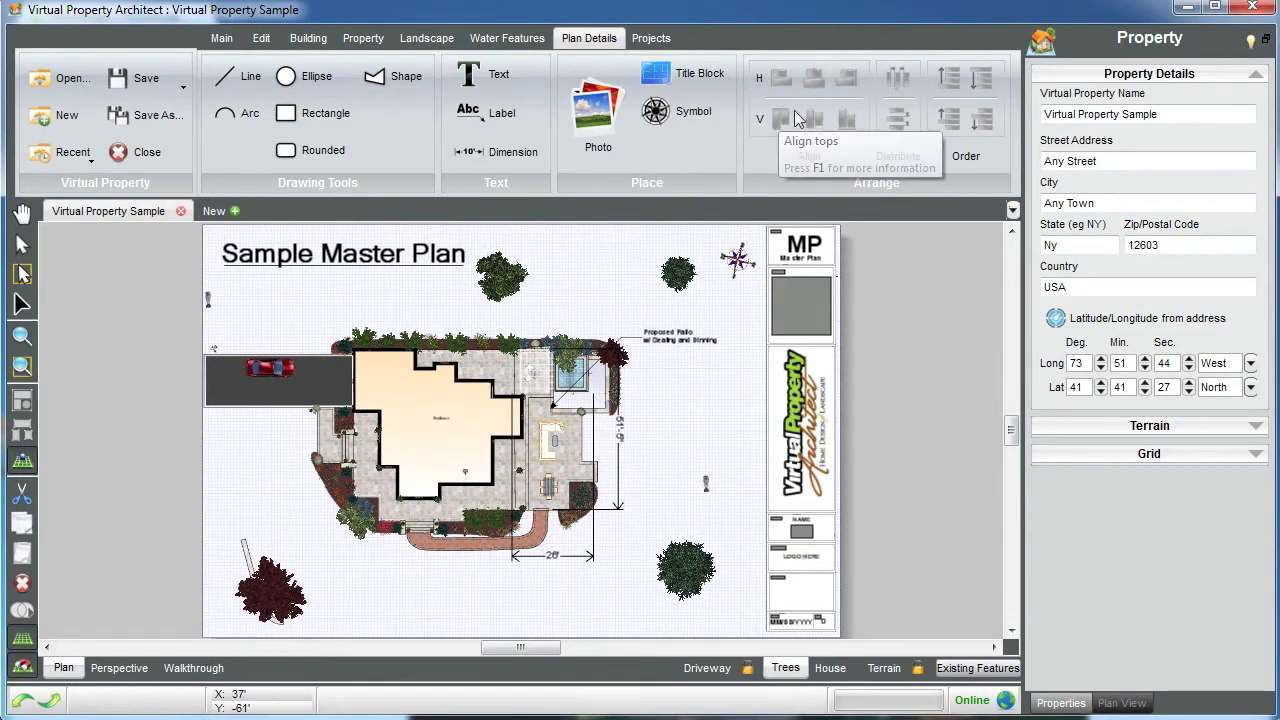
# Select the dark green and burgundy trees below the house, try aligning their vertical centers, and undo the alignment.
pyautogui.click(678, 568)
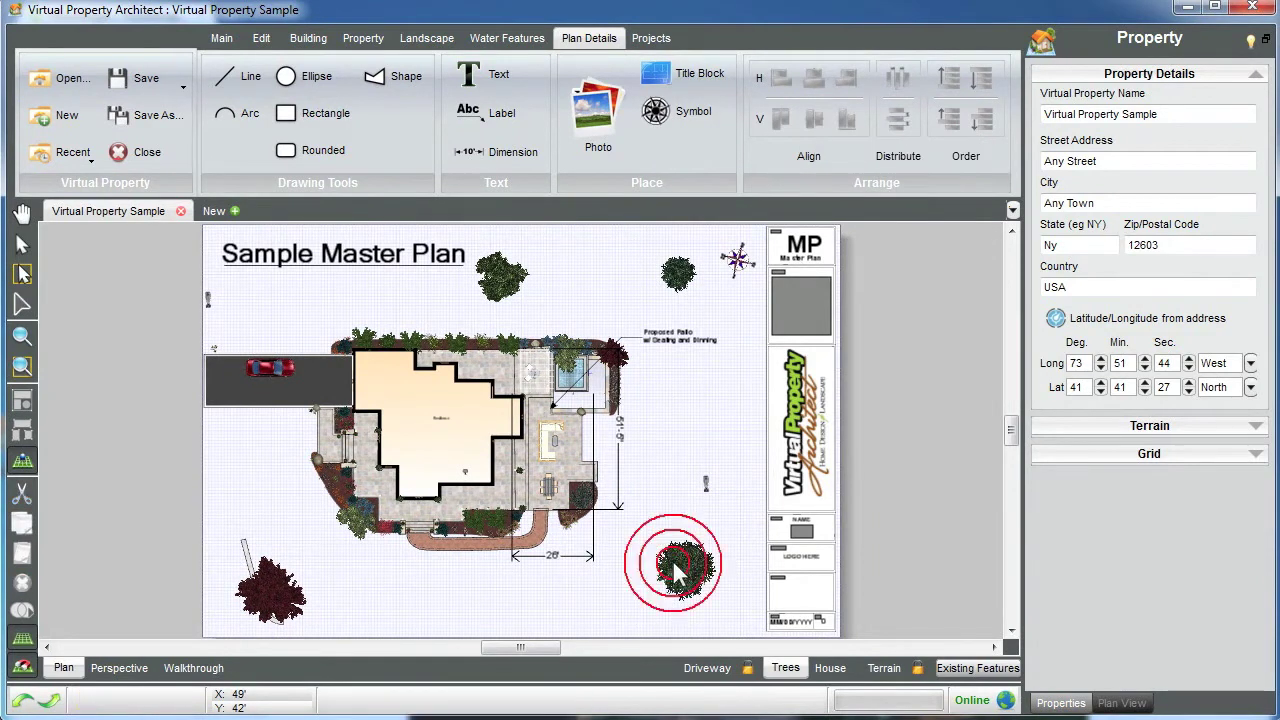
pyautogui.keyDown('shift'); pyautogui.click(268, 596); pyautogui.keyUp('shift')
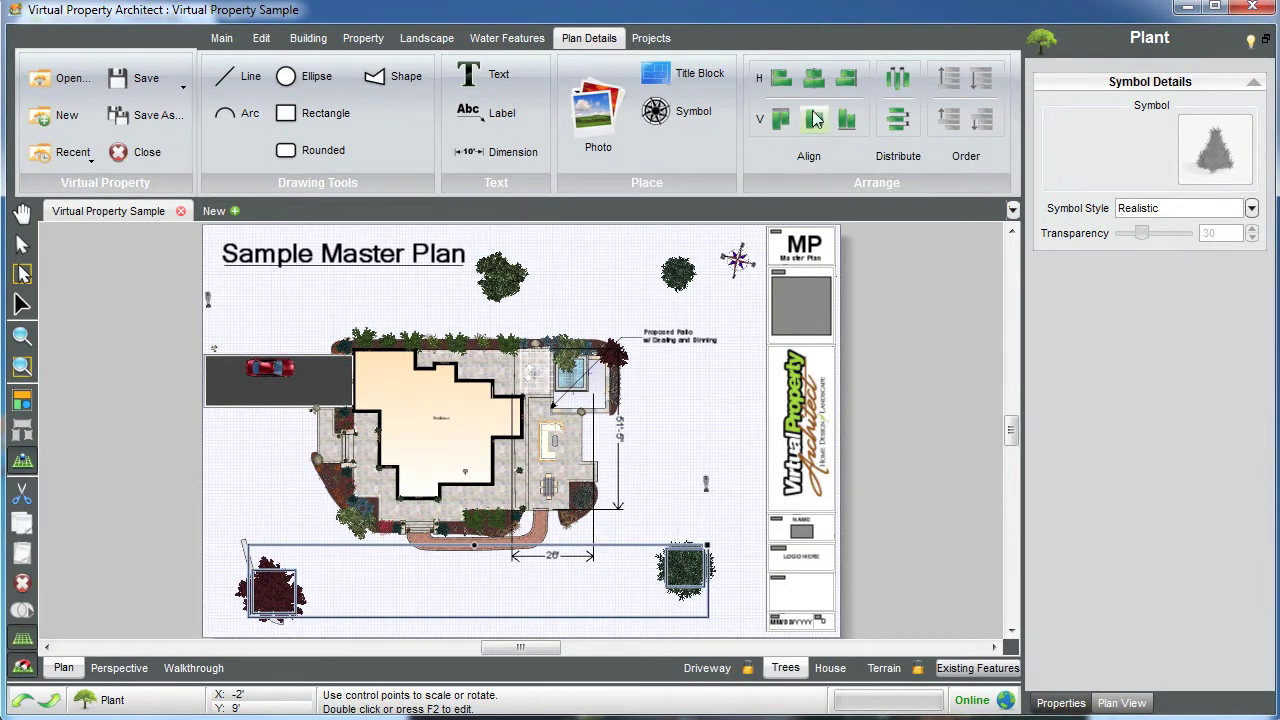
pyautogui.click(815, 120)
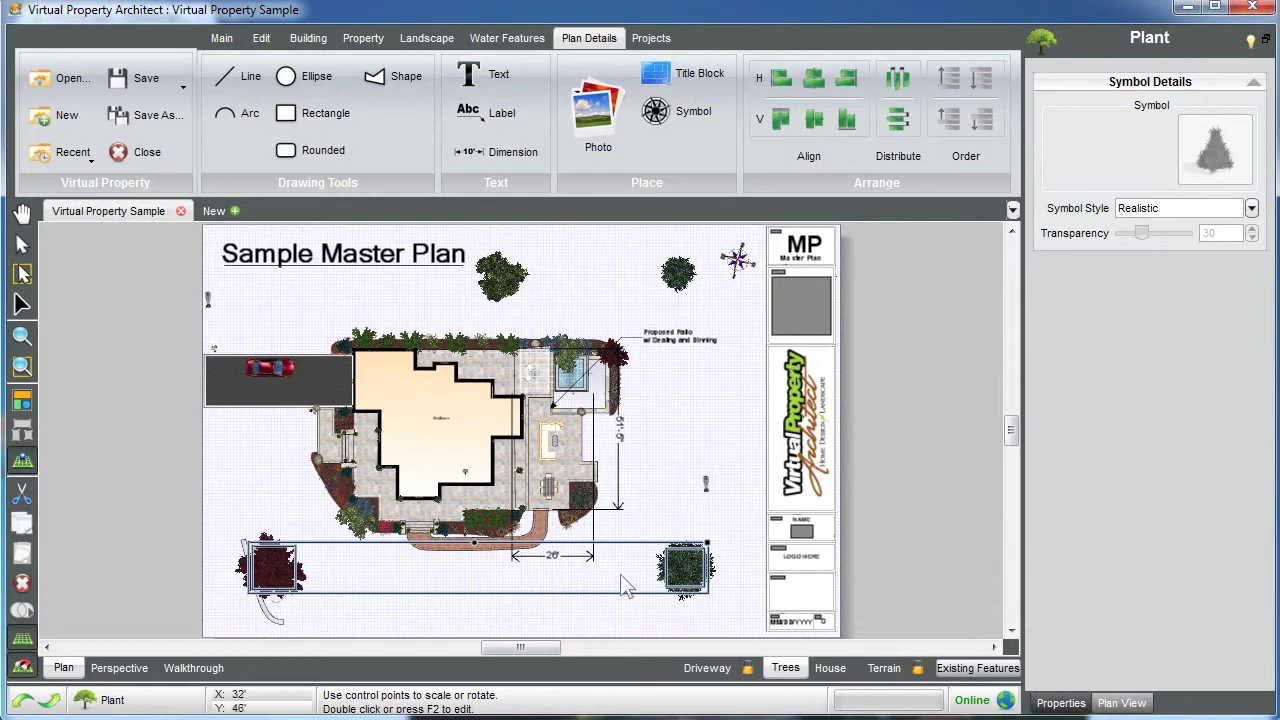
pyautogui.click(22, 702)
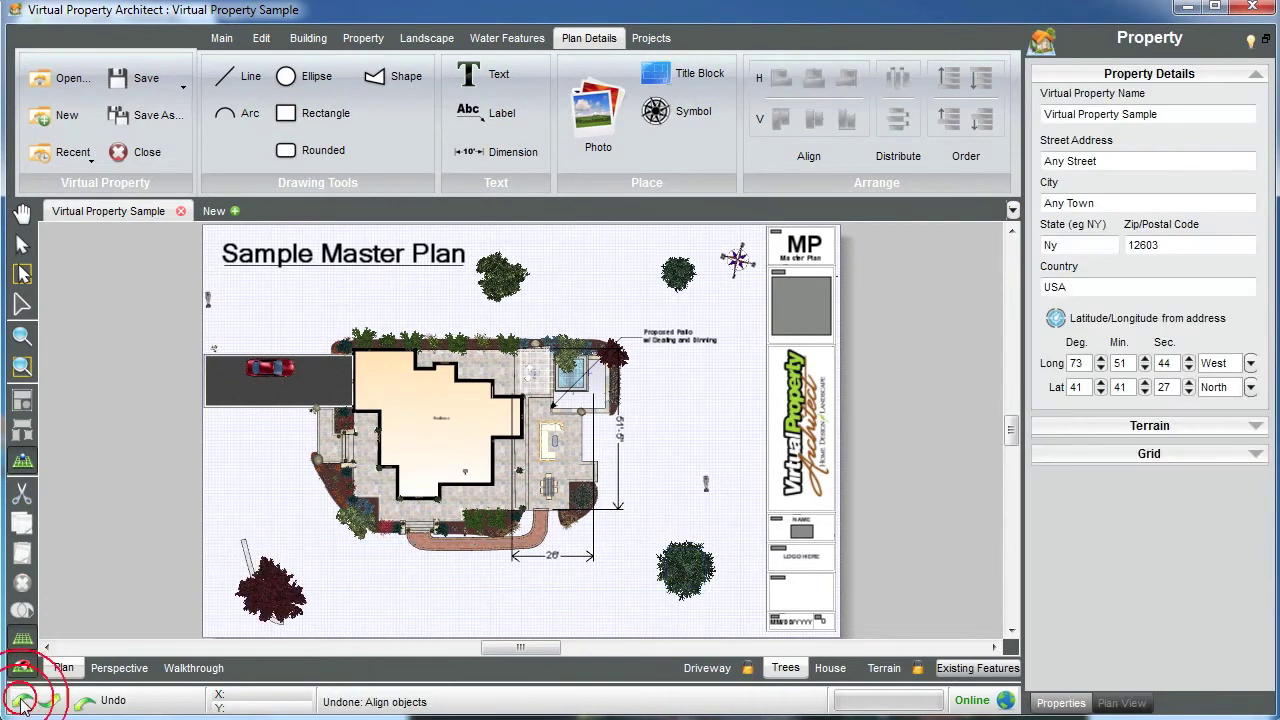
# Display the project's layer settings and orbit the perspective view to a low angle facing the house front.
pyautogui.click(652, 38)
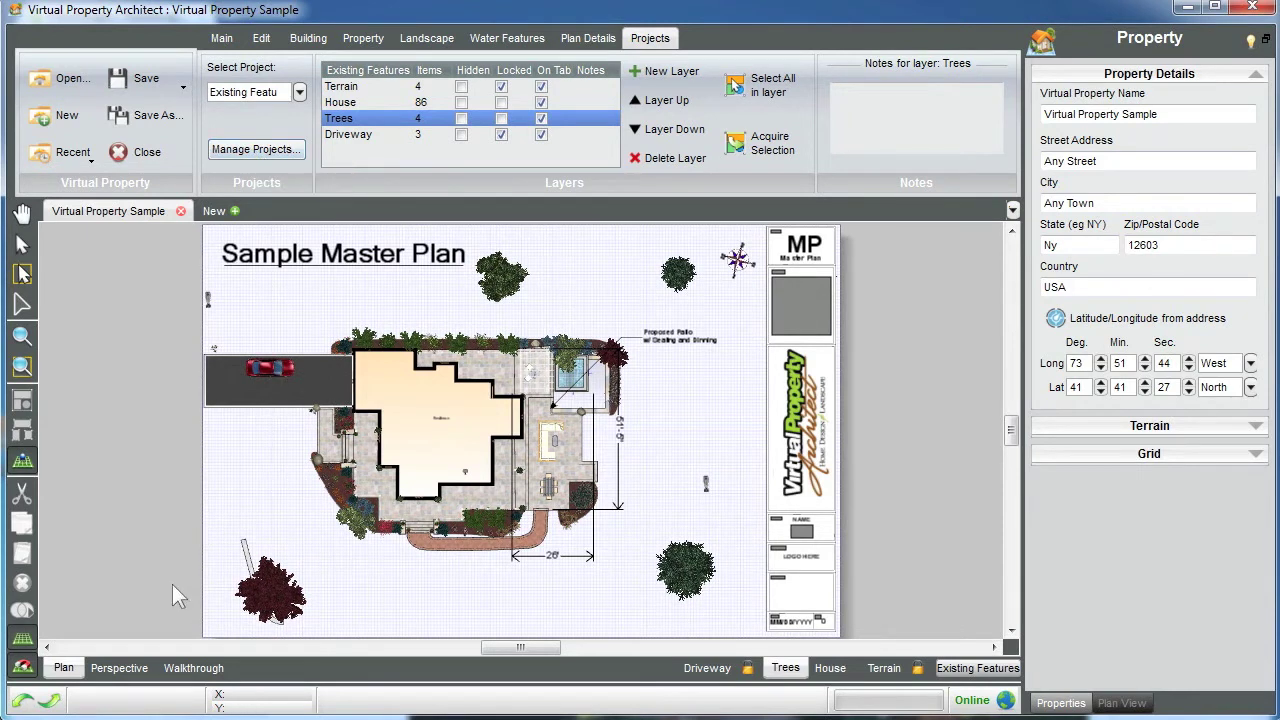
pyautogui.click(117, 676)
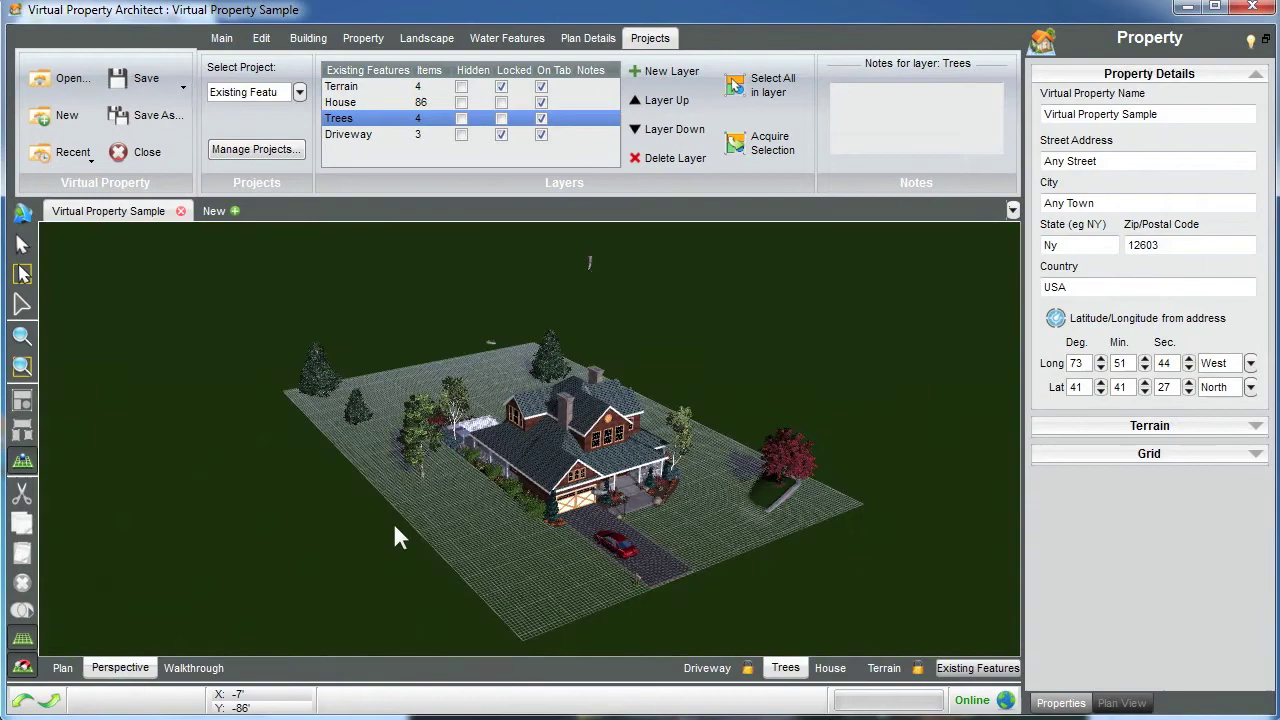
pyautogui.moveTo(490, 534); pyautogui.dragTo(570, 509)
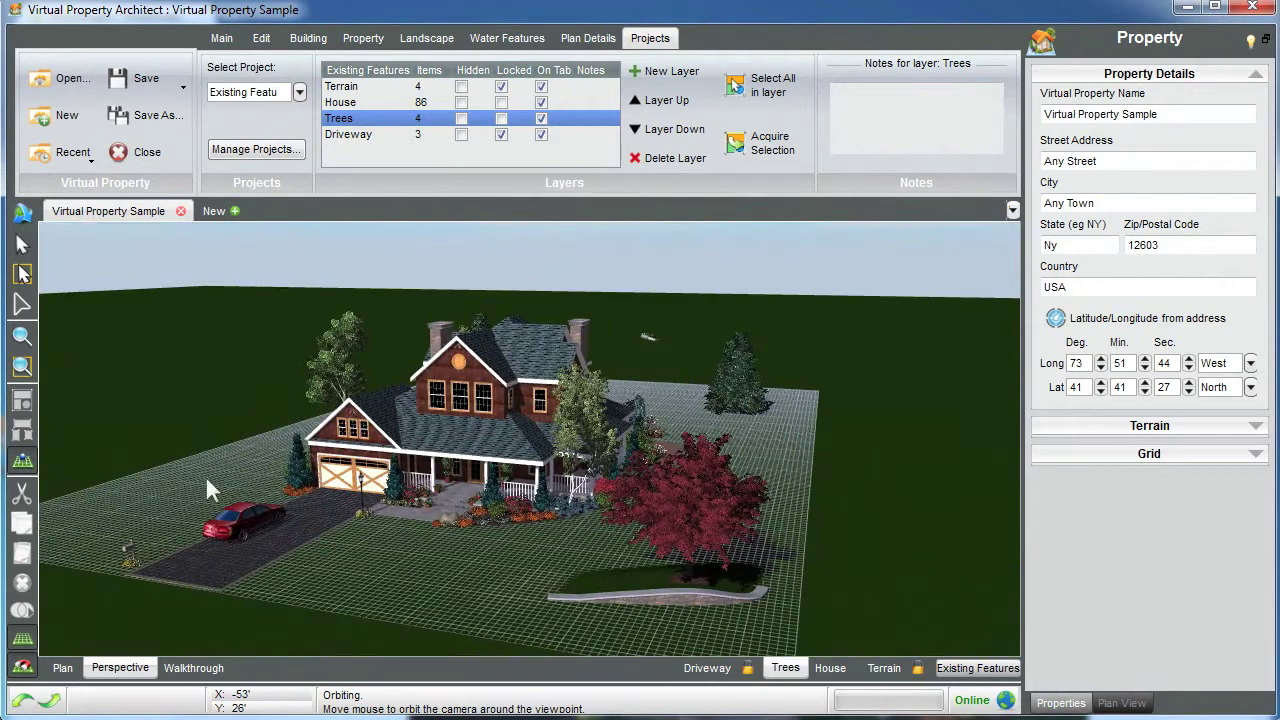